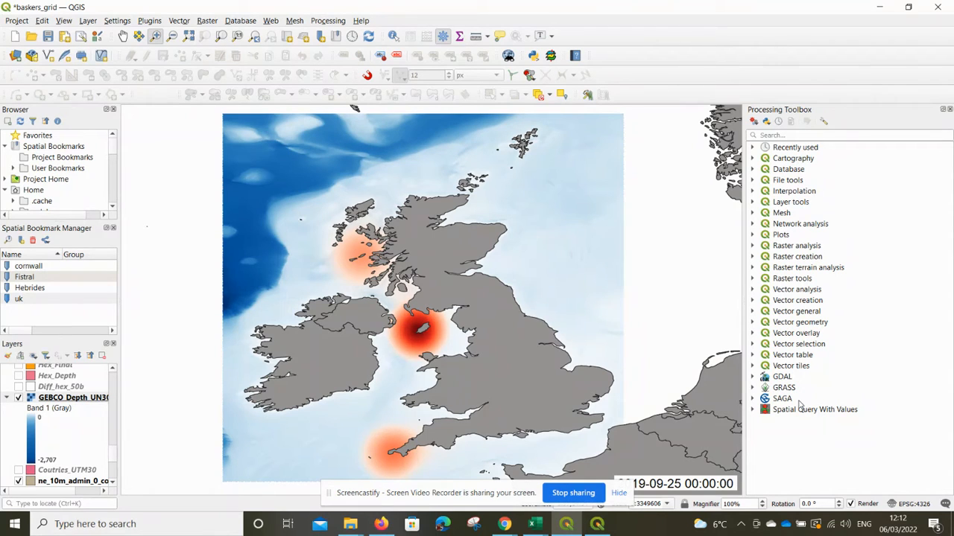
Open the project properties' CRS settings and filter the coordinate reference systems for UTm.
{"action": "left_click", "coordinate": [22, 21]}
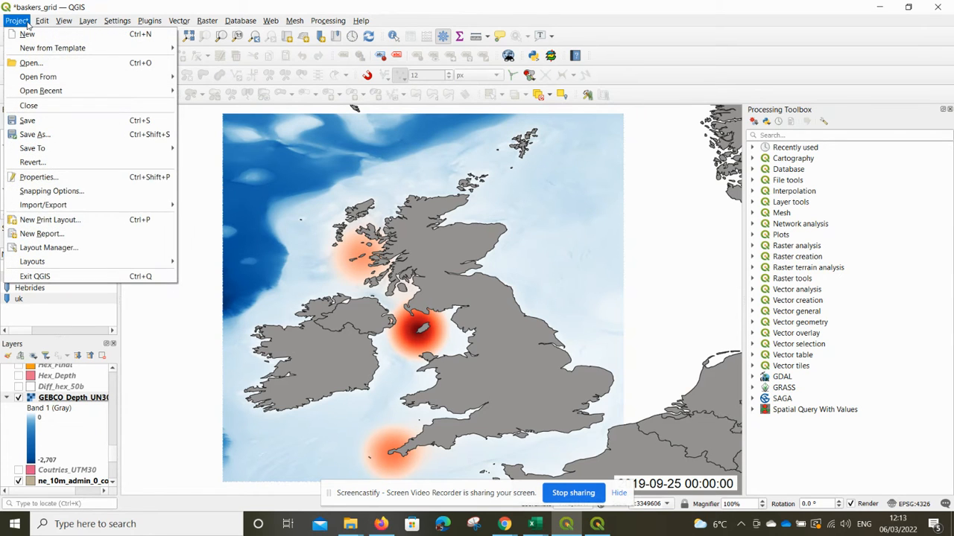
{"action": "left_click", "coordinate": [49, 181]}
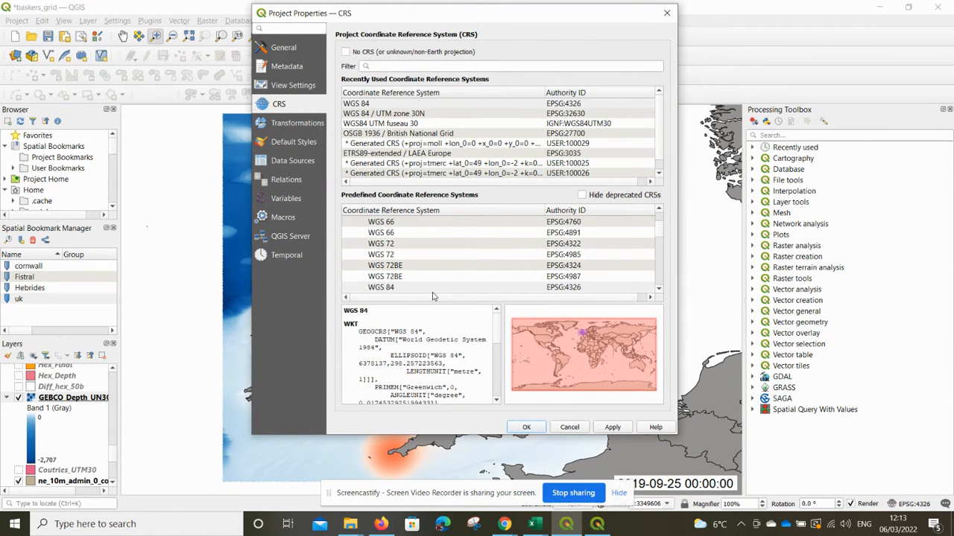
{"action": "left_click", "coordinate": [409, 105]}
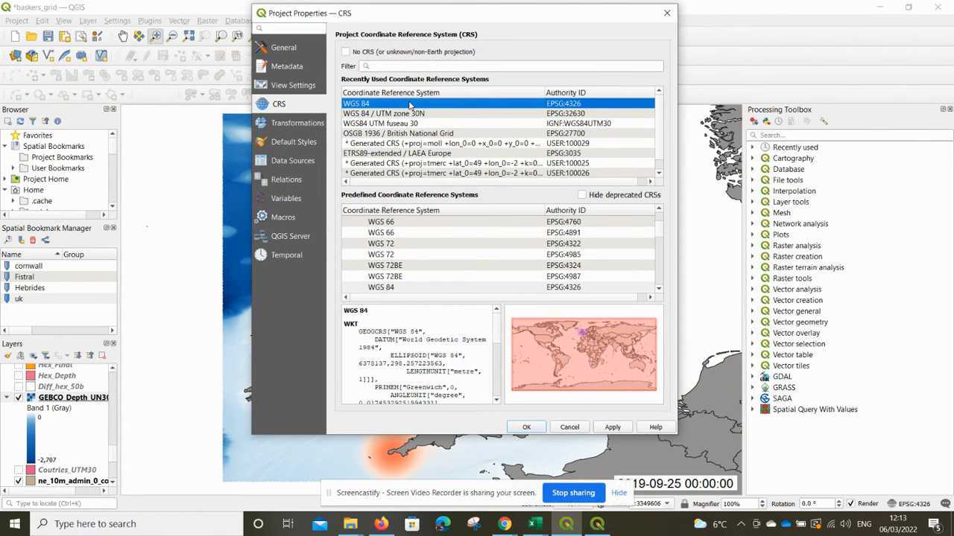
{"action": "left_click", "coordinate": [442, 66]}
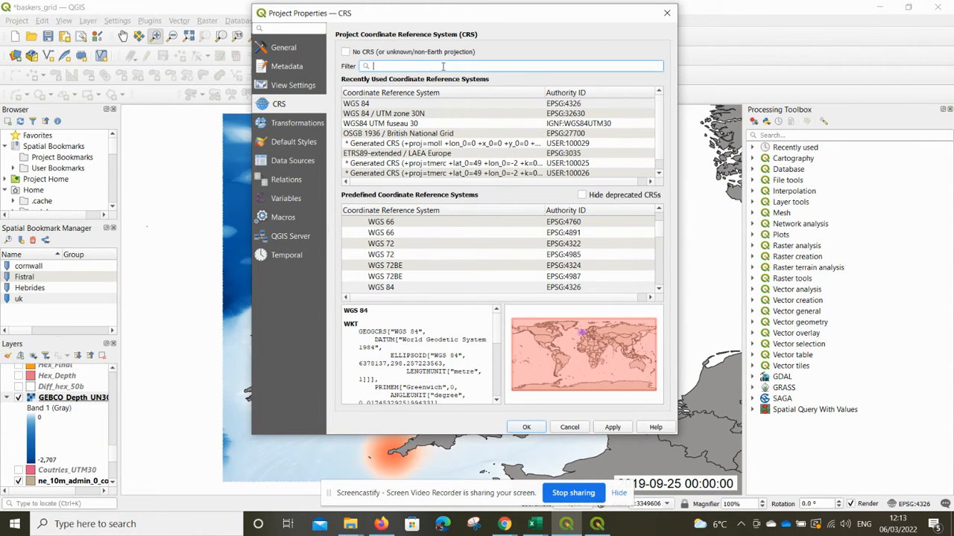
{"action": "type", "text": "UTm"}
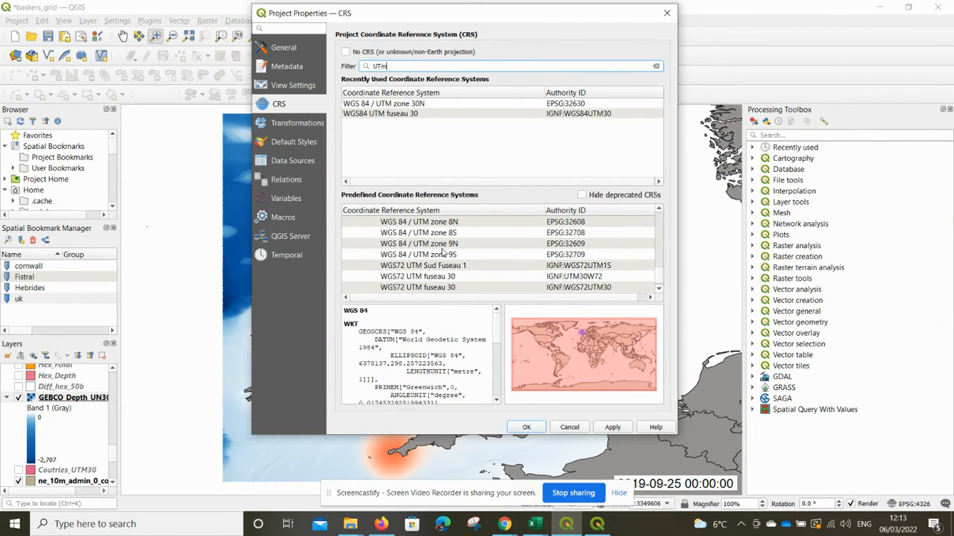
Set the project CRS to WGS 84 / UTM zone 30N (EPSG:32630) and apply it.
{"action": "scroll", "coordinate": [442, 252], "scroll_direction": "down", "scroll_amount": 3}
{"action": "scroll", "coordinate": [442, 251], "scroll_direction": "up", "scroll_amount": 5}
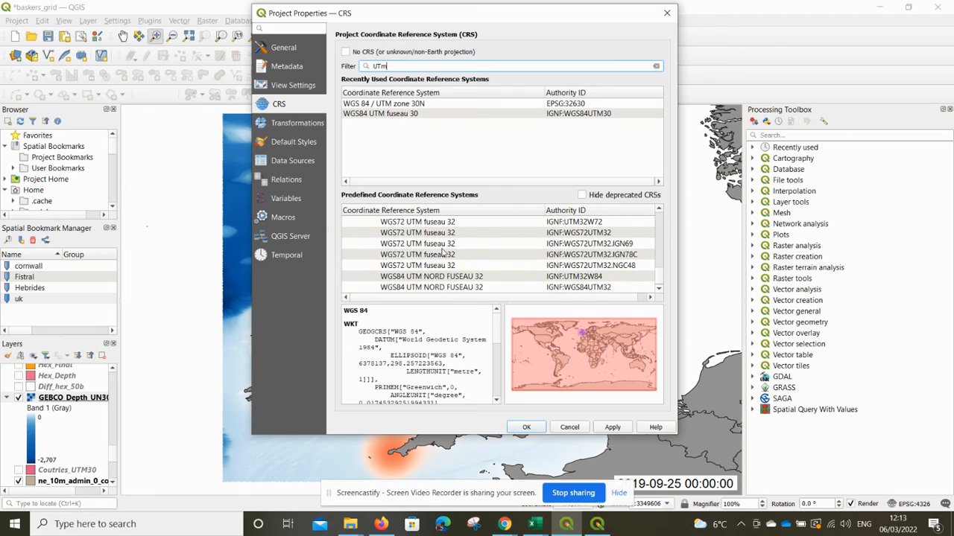
{"action": "scroll", "coordinate": [441, 252], "scroll_direction": "up", "scroll_amount": 3}
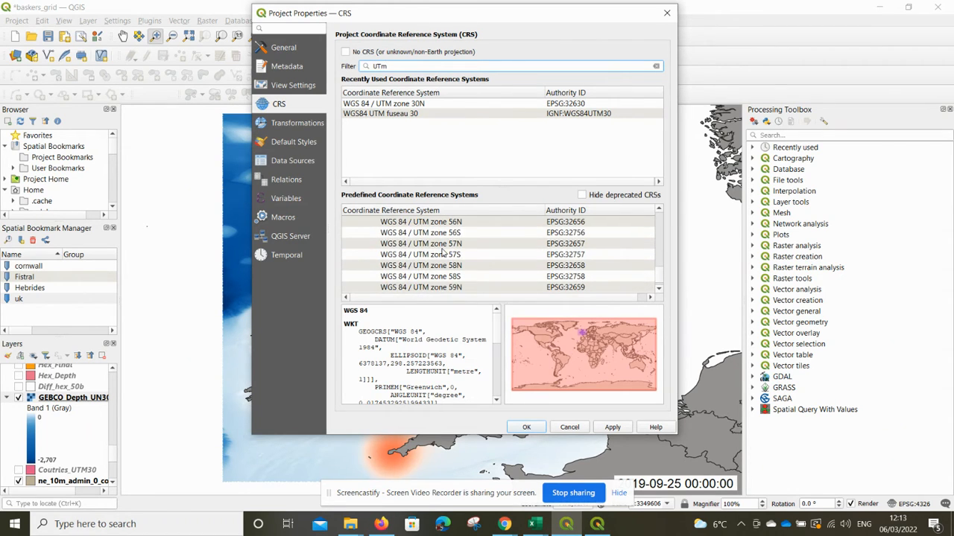
{"action": "scroll", "coordinate": [442, 252], "scroll_direction": "up", "scroll_amount": 3}
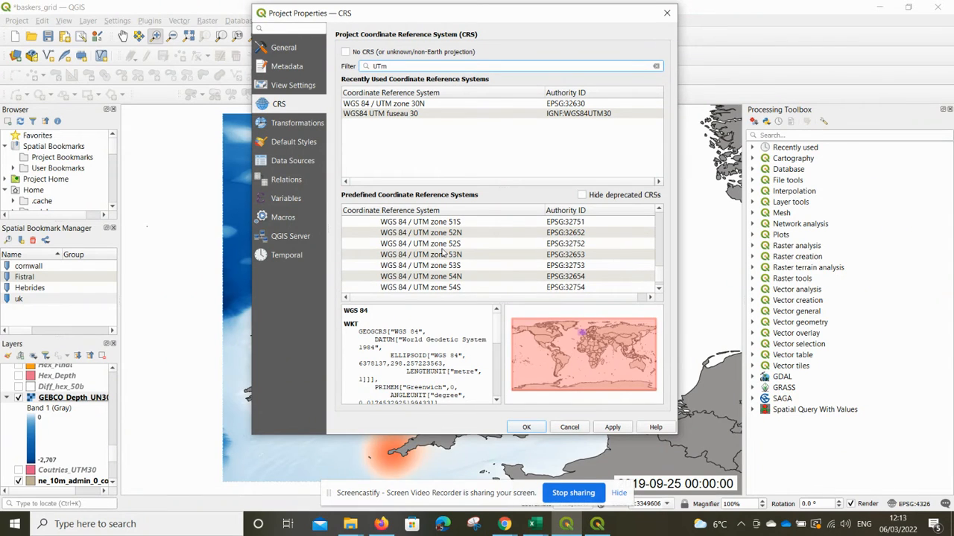
{"action": "scroll", "coordinate": [442, 252], "scroll_direction": "up", "scroll_amount": 2}
{"action": "scroll", "coordinate": [442, 252], "scroll_direction": "up", "scroll_amount": 6}
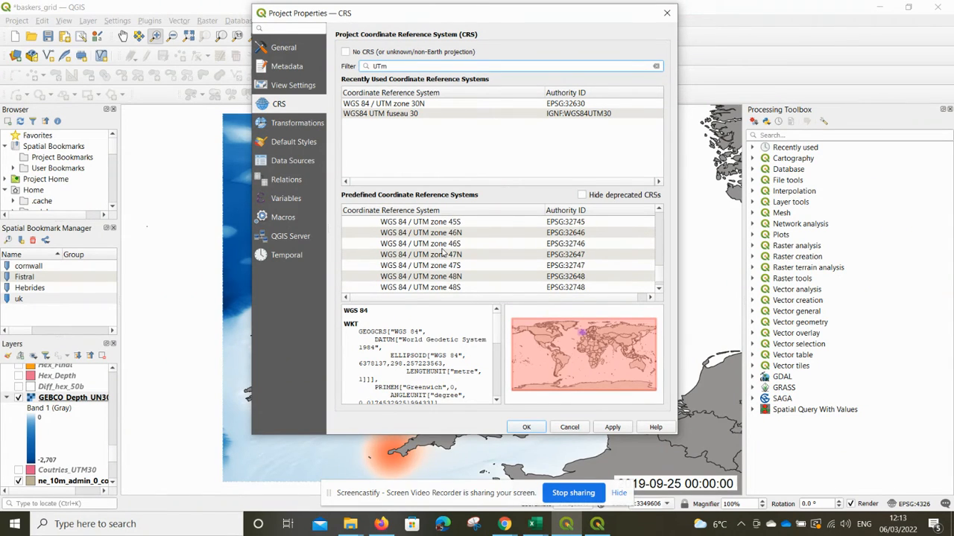
{"action": "scroll", "coordinate": [442, 253], "scroll_direction": "up", "scroll_amount": 5}
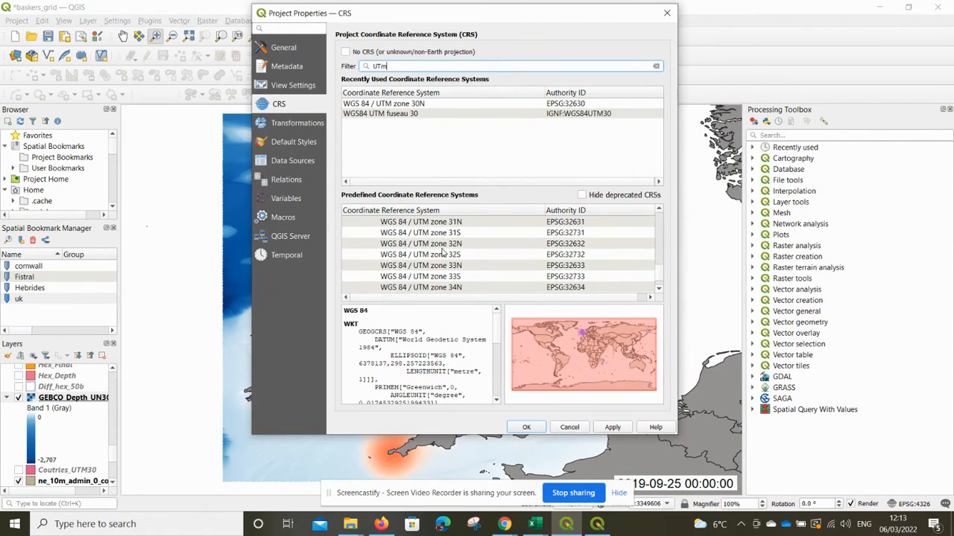
{"action": "scroll", "coordinate": [441, 251], "scroll_direction": "up", "scroll_amount": 2}
{"action": "left_click", "coordinate": [434, 234]}
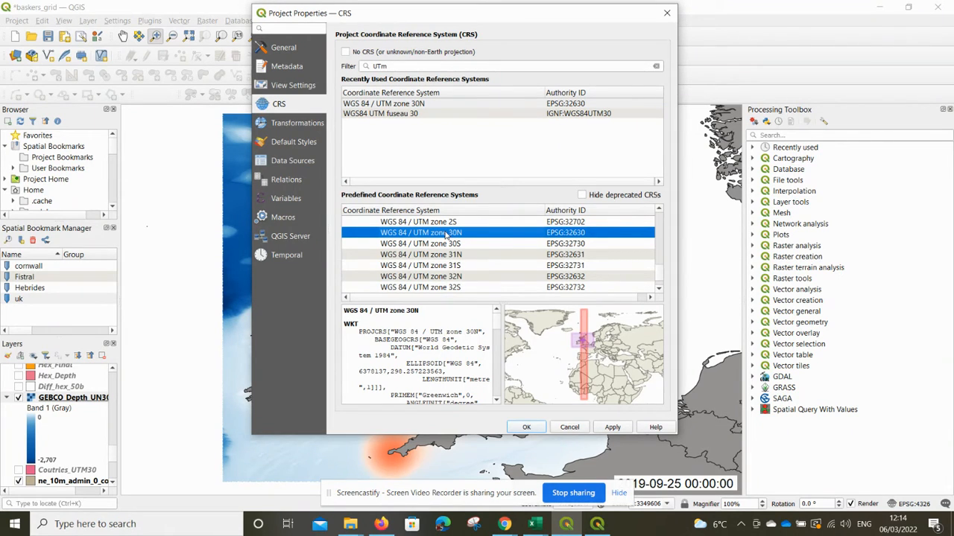
{"action": "left_click", "coordinate": [420, 105]}
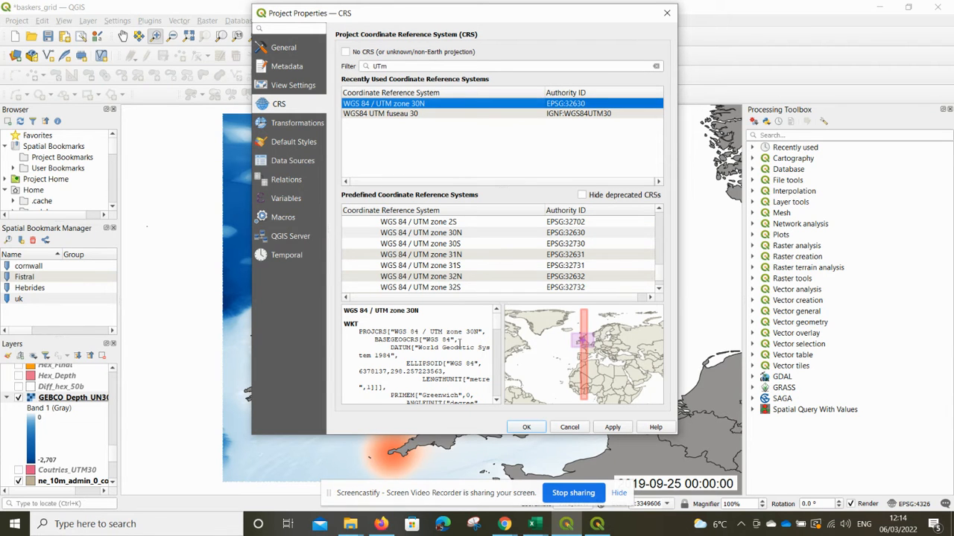
{"action": "left_click", "coordinate": [528, 427]}
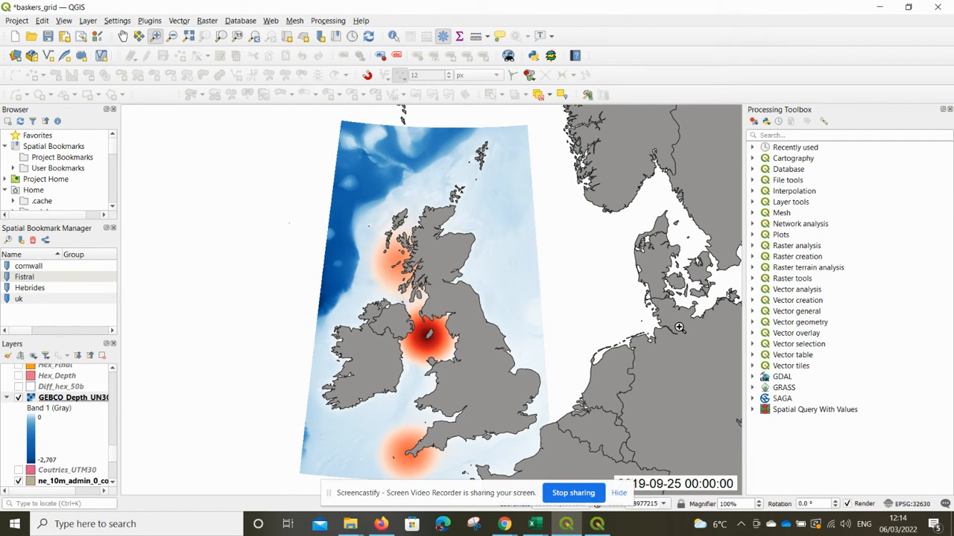
Zoom the map view to the uk spatial bookmark.
{"action": "scroll", "coordinate": [679, 327], "scroll_direction": "down", "scroll_amount": 4}
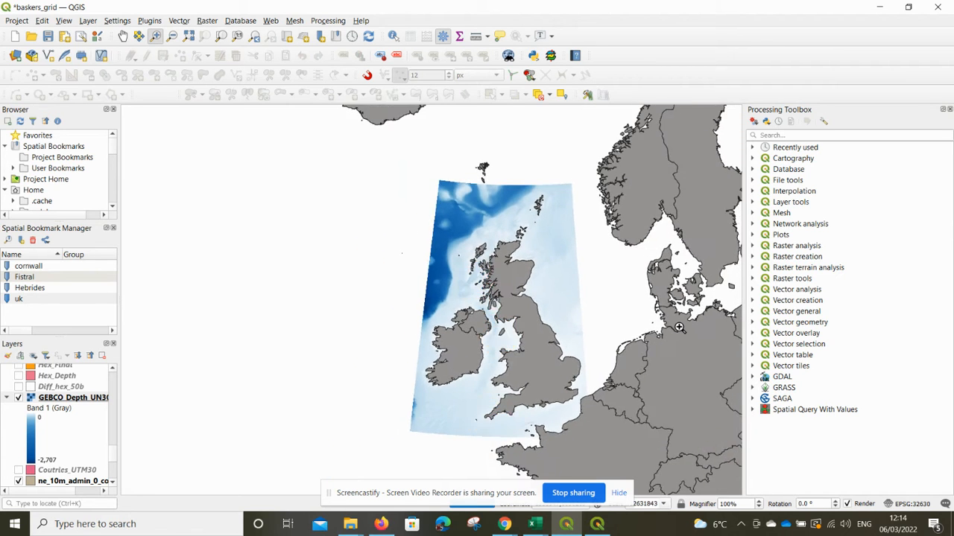
{"action": "scroll", "coordinate": [679, 327], "scroll_direction": "down", "scroll_amount": 1}
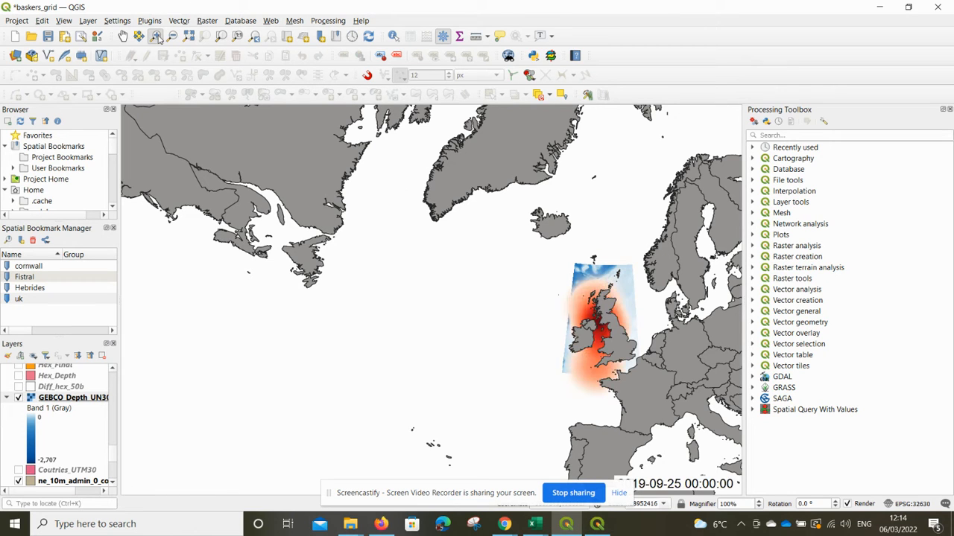
{"action": "left_click_drag", "start_coordinate": [574, 281], "coordinate": [644, 378]}
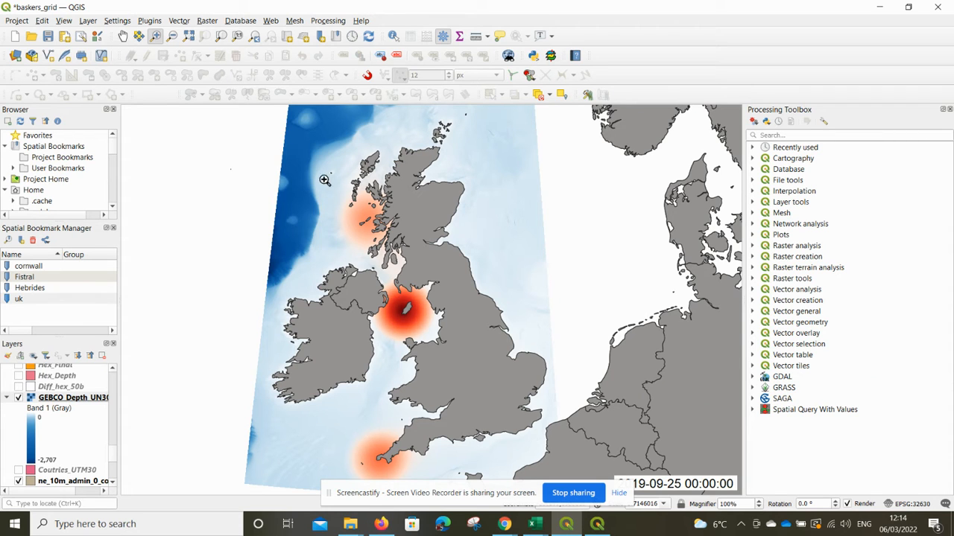
{"action": "left_click_drag", "start_coordinate": [337, 173], "coordinate": [421, 267]}
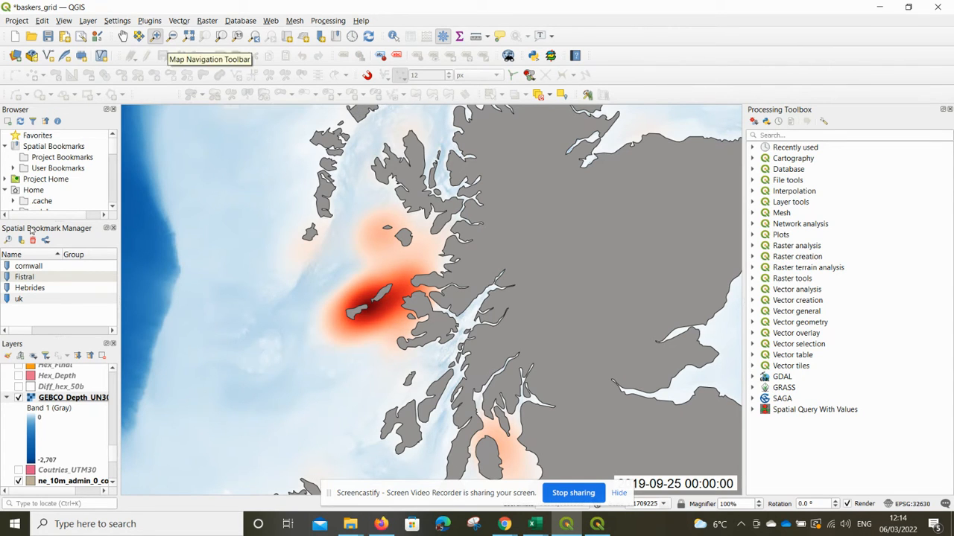
{"action": "double_click", "coordinate": [46, 300]}
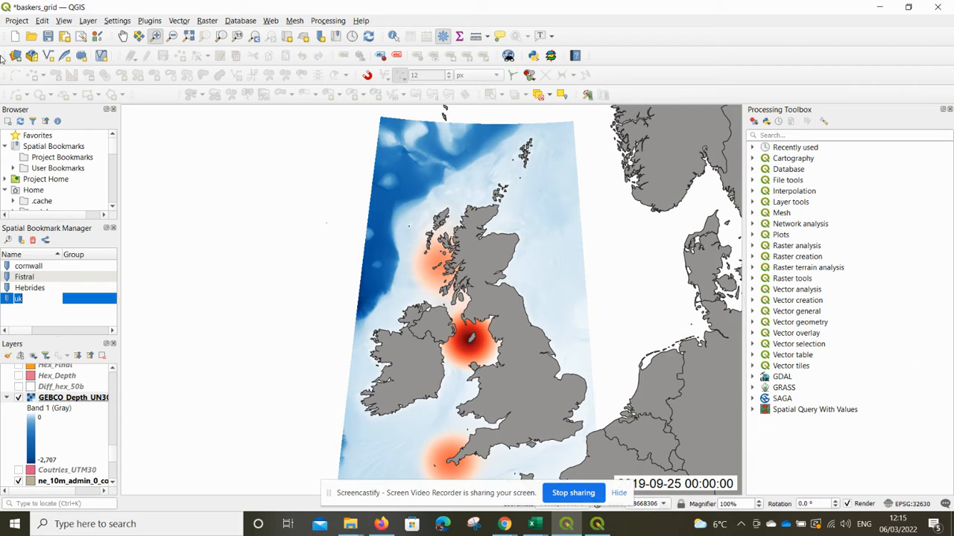
Create a new print layout titled Baskers.
{"action": "left_click", "coordinate": [18, 20]}
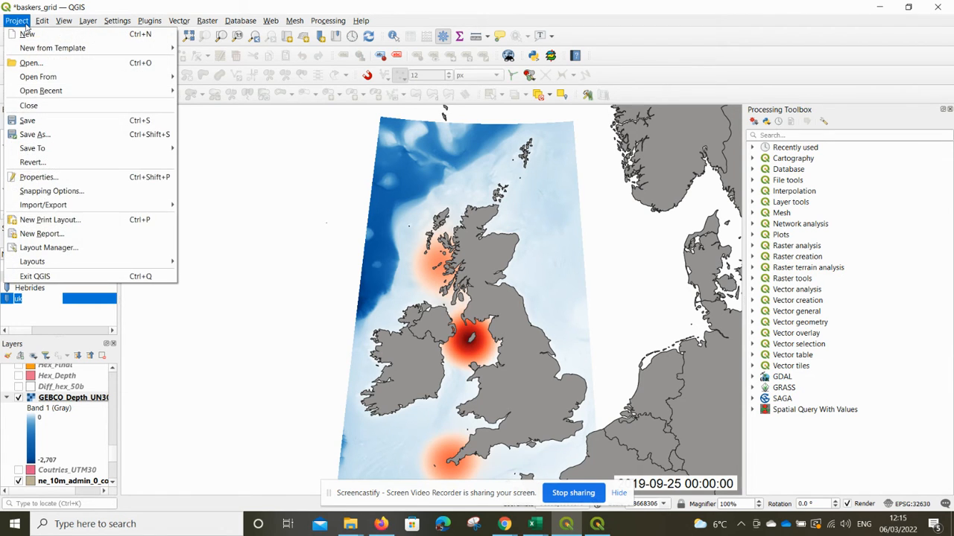
{"action": "left_click", "coordinate": [56, 221]}
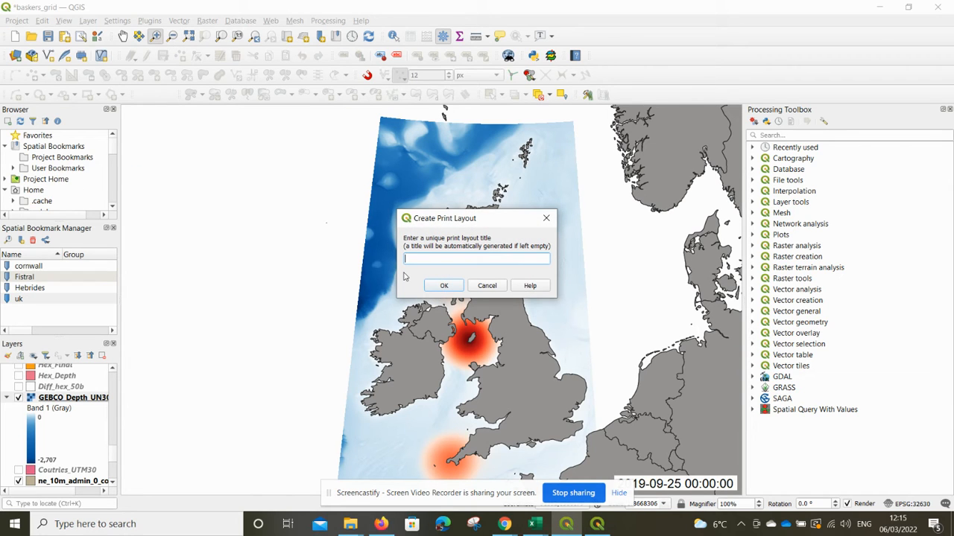
{"action": "type", "text": "Baskers"}
{"action": "left_click", "coordinate": [444, 286]}
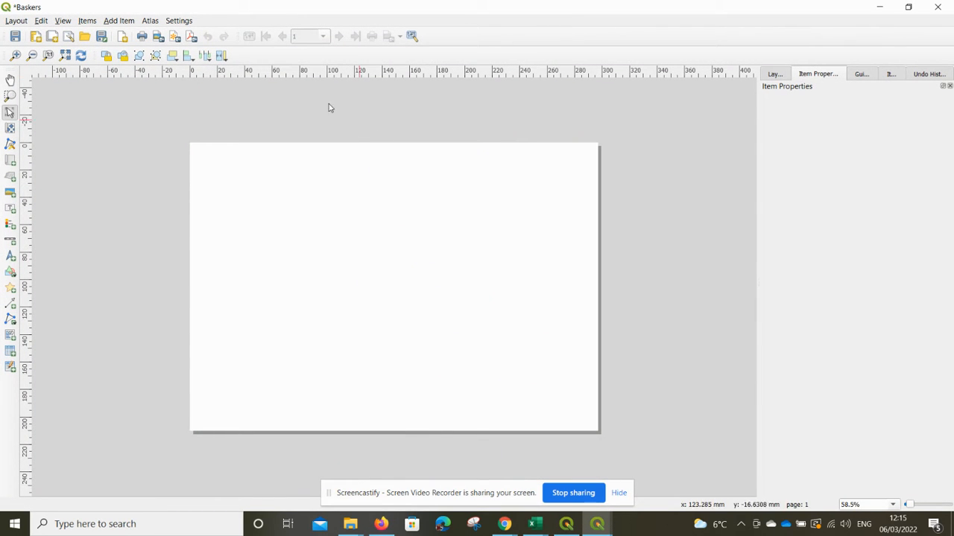
Add a map item covering the left part of the layout page.
{"action": "left_click", "coordinate": [10, 162]}
{"action": "left_click_drag", "start_coordinate": [222, 173], "coordinate": [466, 402]}
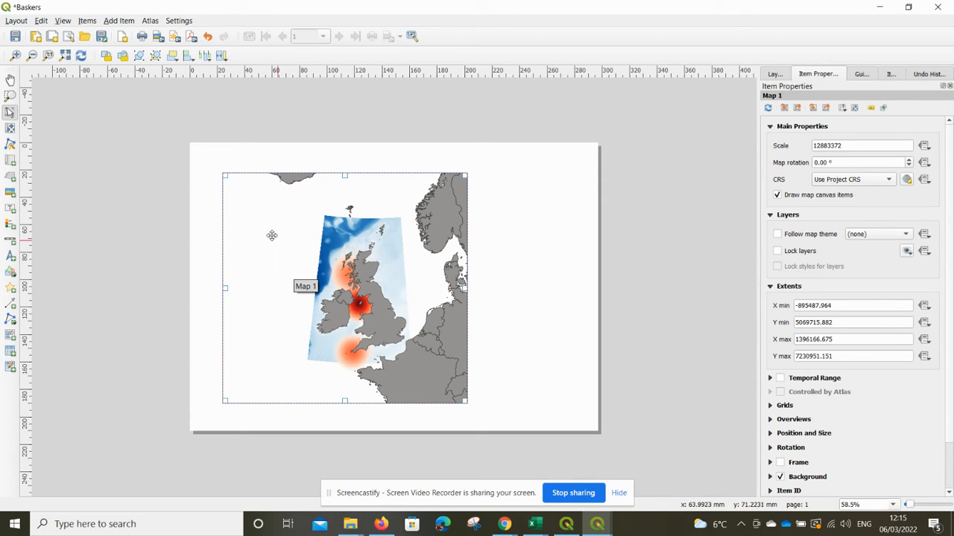
Pan and zoom the map item's content to centre Britain and Ireland in the frame.
{"action": "left_click", "coordinate": [9, 129]}
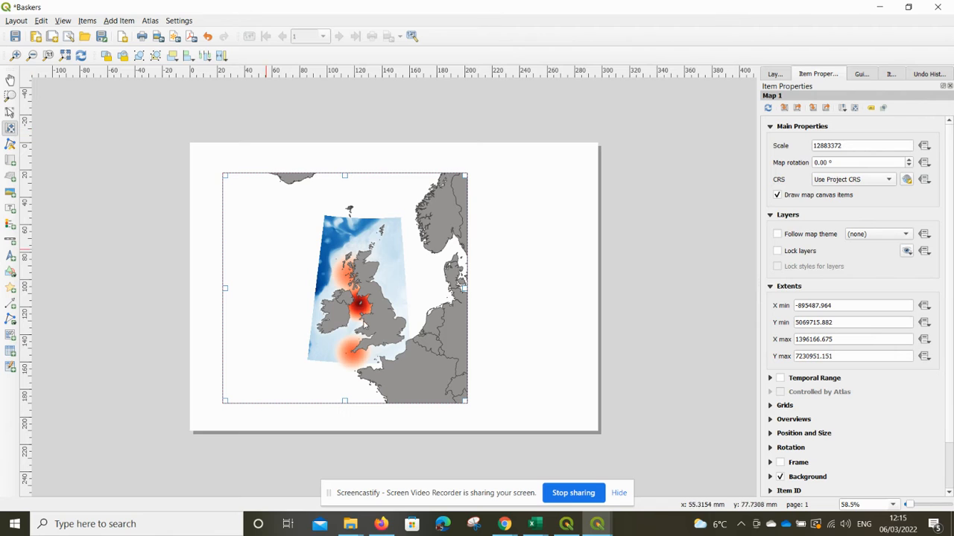
{"action": "left_click_drag", "start_coordinate": [397, 336], "coordinate": [380, 331]}
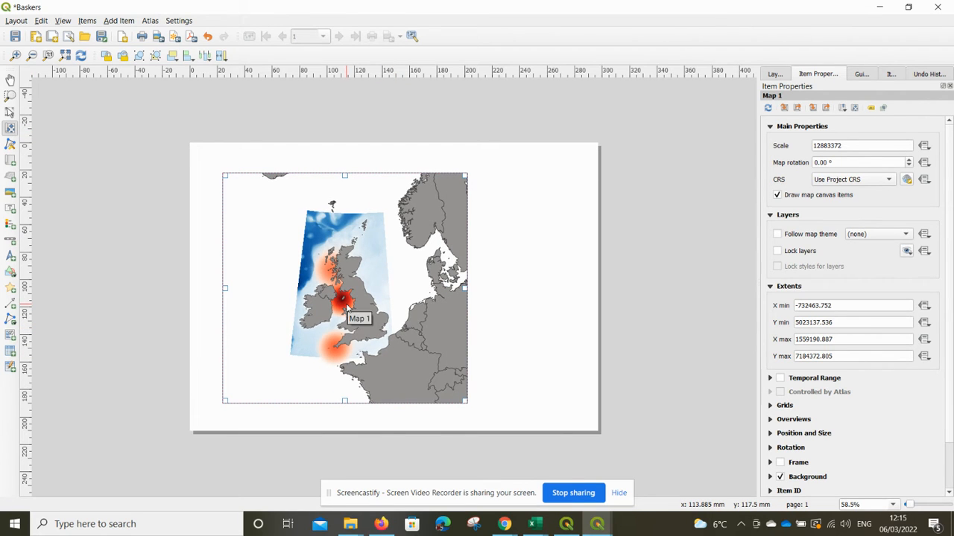
{"action": "scroll", "coordinate": [347, 306], "scroll_direction": "up", "scroll_amount": 1}
{"action": "scroll", "coordinate": [347, 306], "scroll_direction": "up", "scroll_amount": 1}
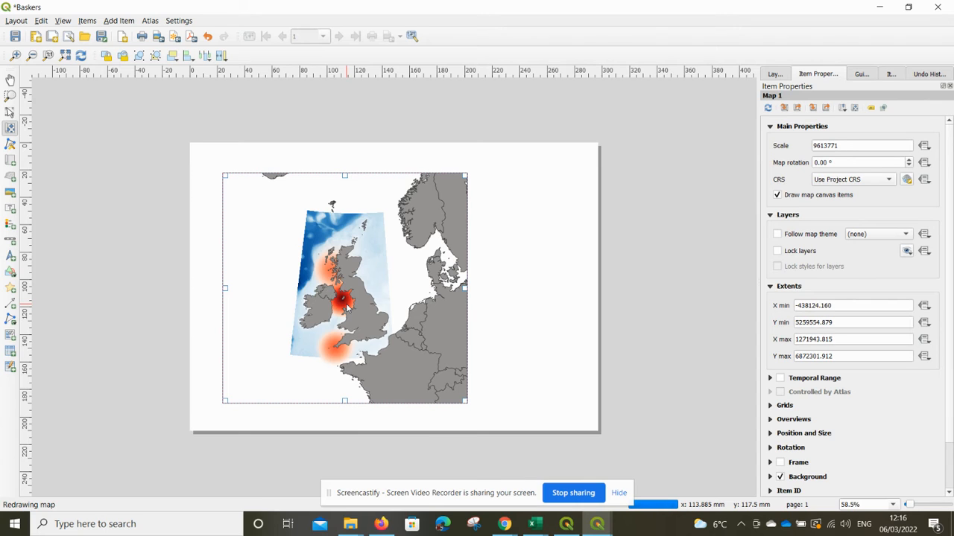
{"action": "scroll", "coordinate": [348, 306], "scroll_direction": "up", "scroll_amount": 1}
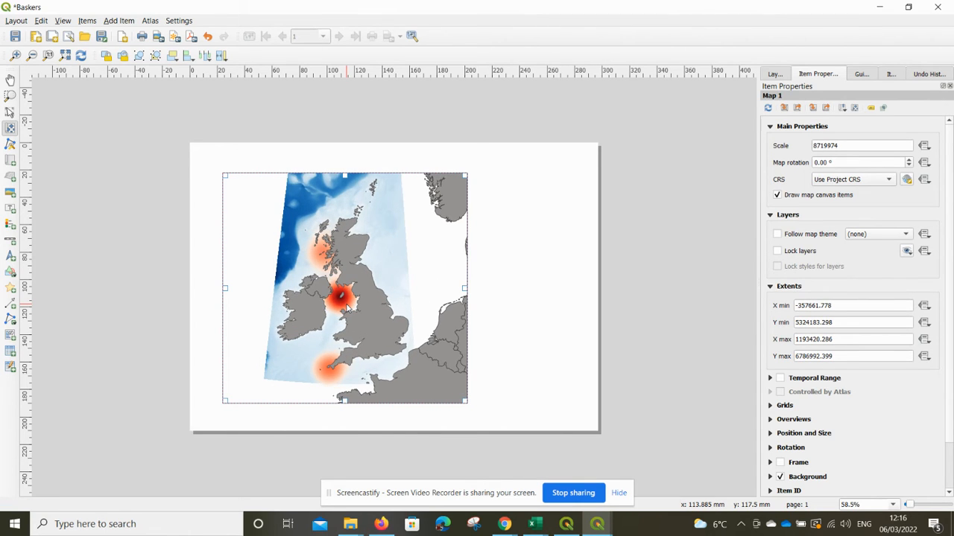
{"action": "scroll", "coordinate": [347, 306], "scroll_direction": "up", "scroll_amount": 1}
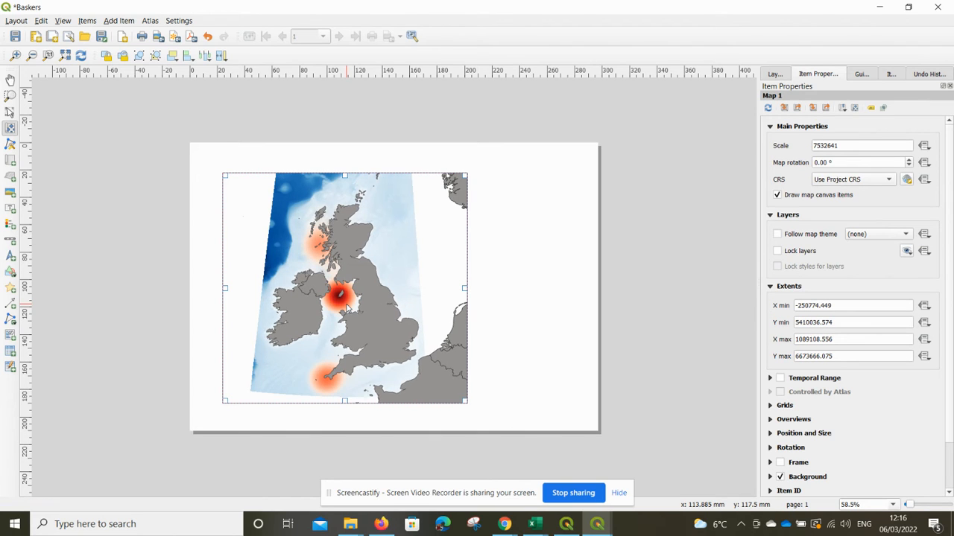
{"action": "scroll", "coordinate": [347, 306], "scroll_direction": "up", "scroll_amount": 1}
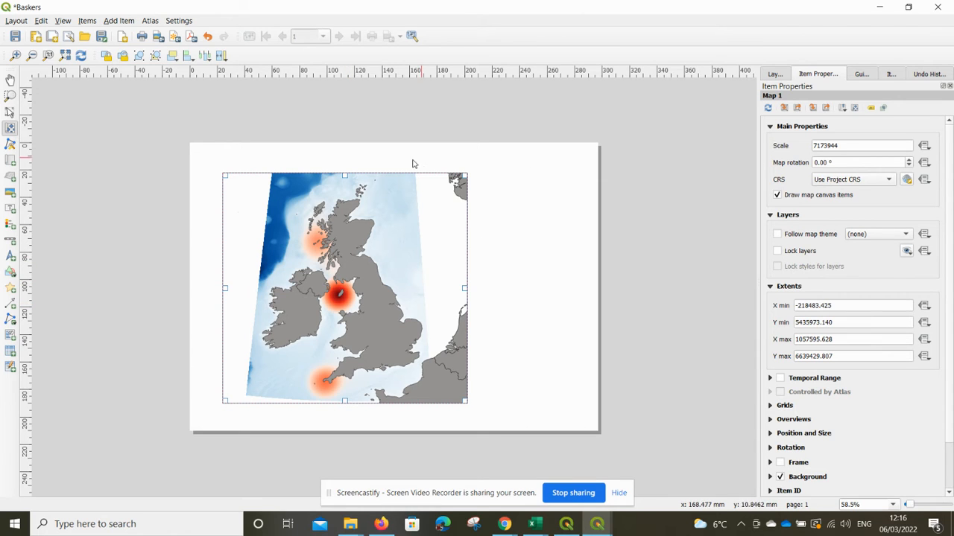
Set the map item's scale to 6500000.
{"action": "left_click", "coordinate": [774, 75]}
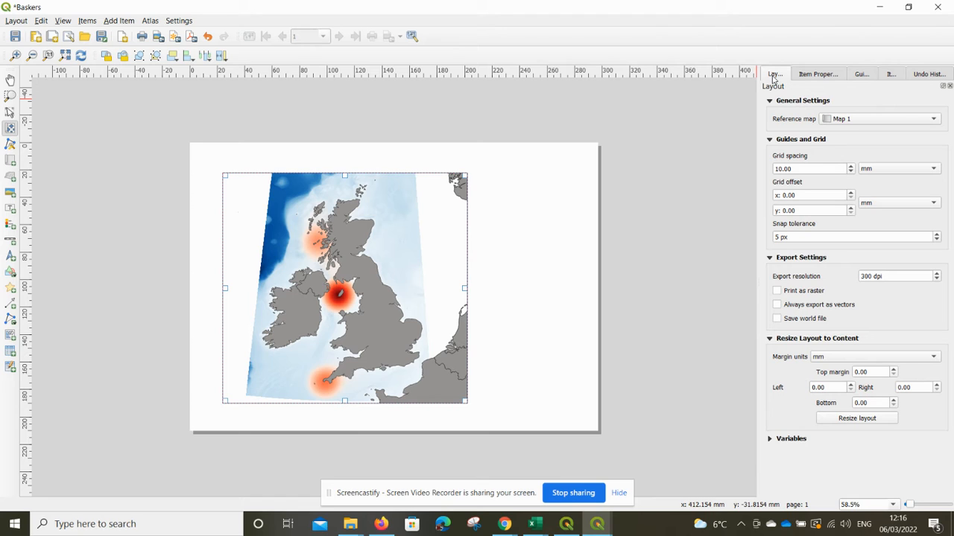
{"action": "left_click", "coordinate": [819, 76]}
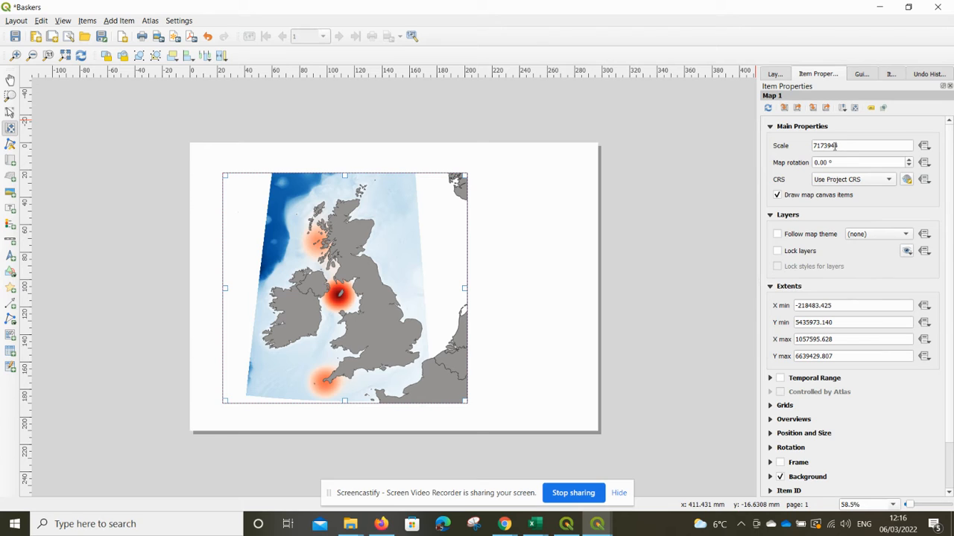
{"action": "left_click", "coordinate": [844, 144]}
{"action": "left_click_drag", "start_coordinate": [836, 145], "coordinate": [800, 151]}
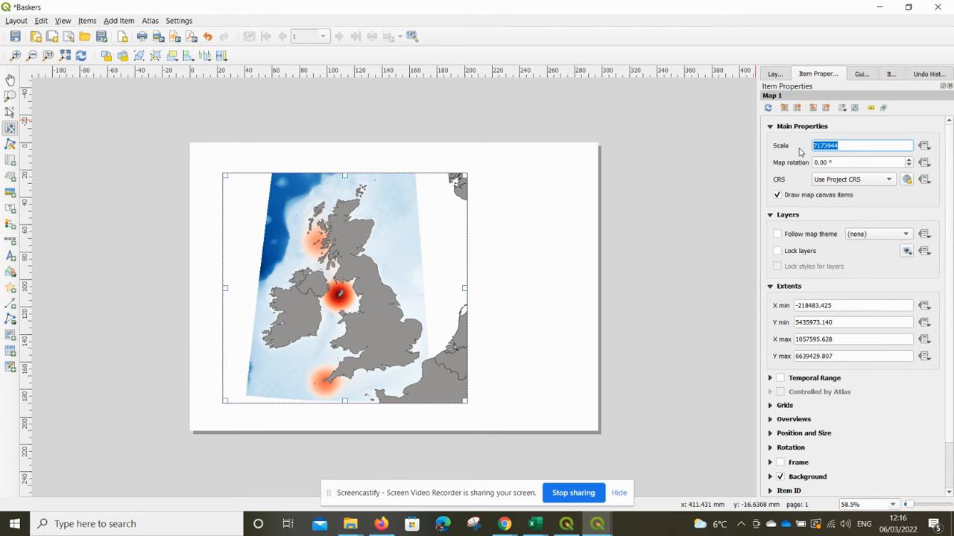
{"action": "type", "text": "6000000"}
{"action": "key", "text": "Return"}
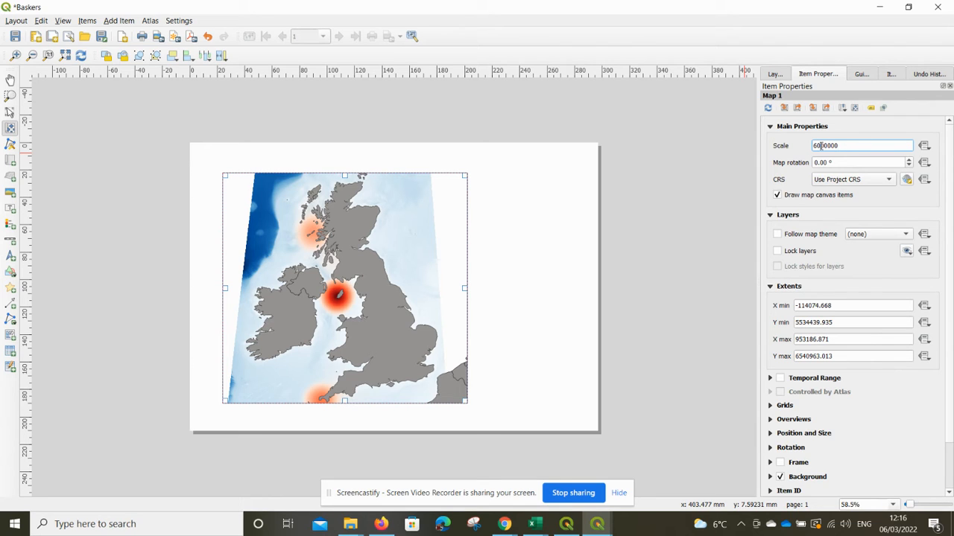
{"action": "type", "text": "5"}
{"action": "key", "text": "Return"}
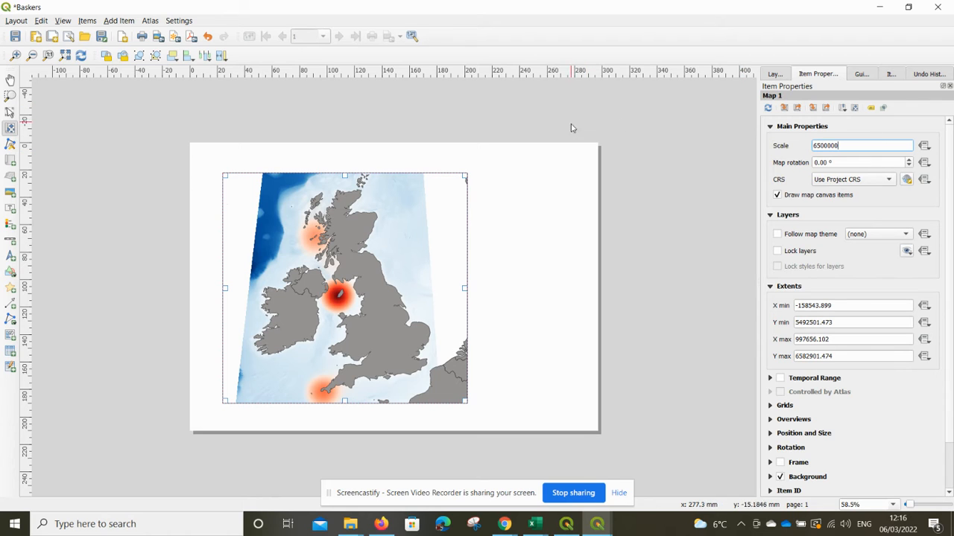
Narrow the map item by moving its right edge inward by about 35 mm.
{"action": "left_click", "coordinate": [9, 112]}
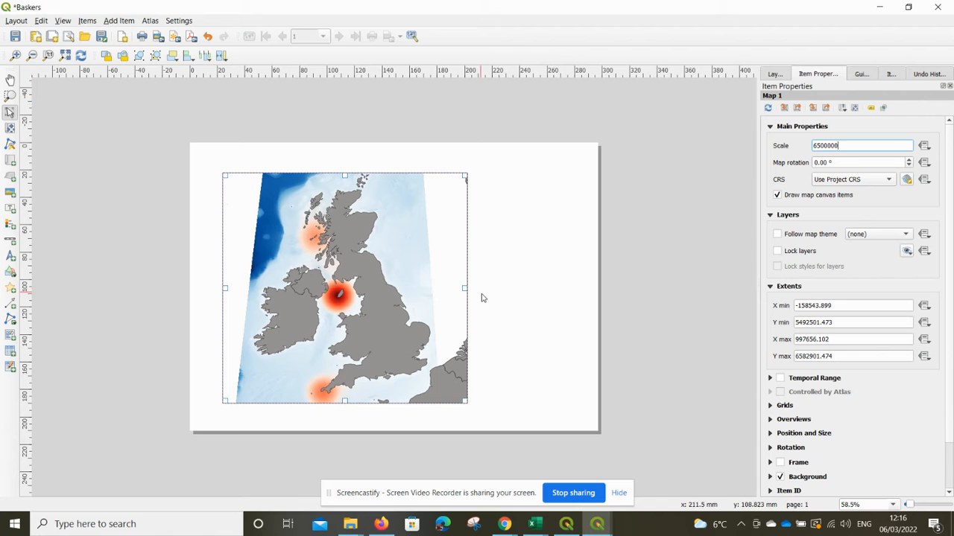
{"action": "left_click_drag", "start_coordinate": [464, 287], "coordinate": [416, 292]}
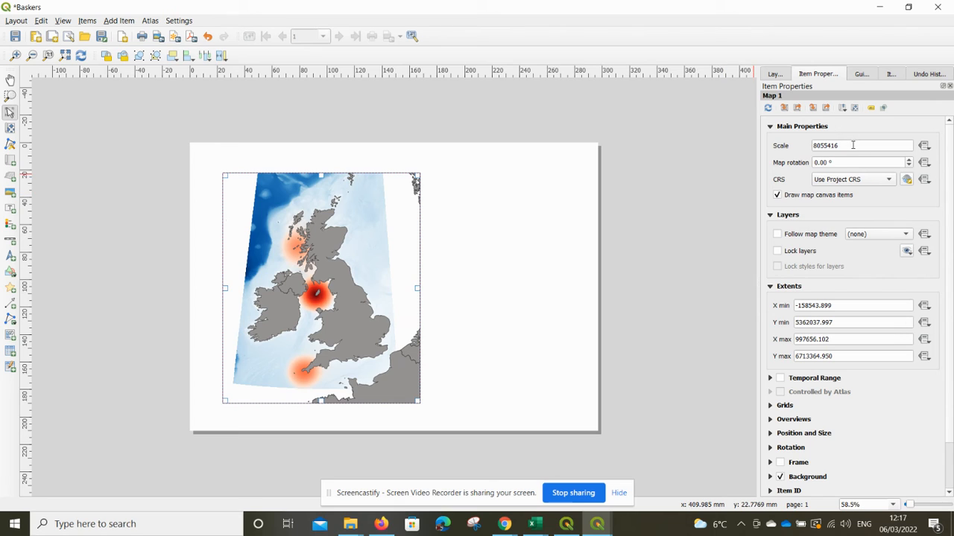
Set the map item's scale to 6500000 again after resizing.
{"action": "left_click_drag", "start_coordinate": [854, 145], "coordinate": [809, 145]}
{"action": "type", "text": "65"}
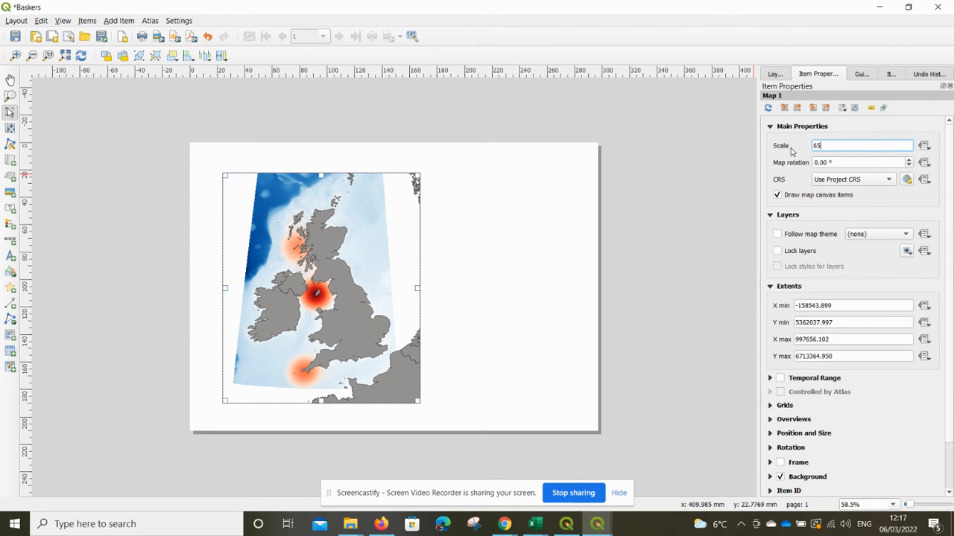
{"action": "type", "text": "00000"}
{"action": "key", "text": "Return"}
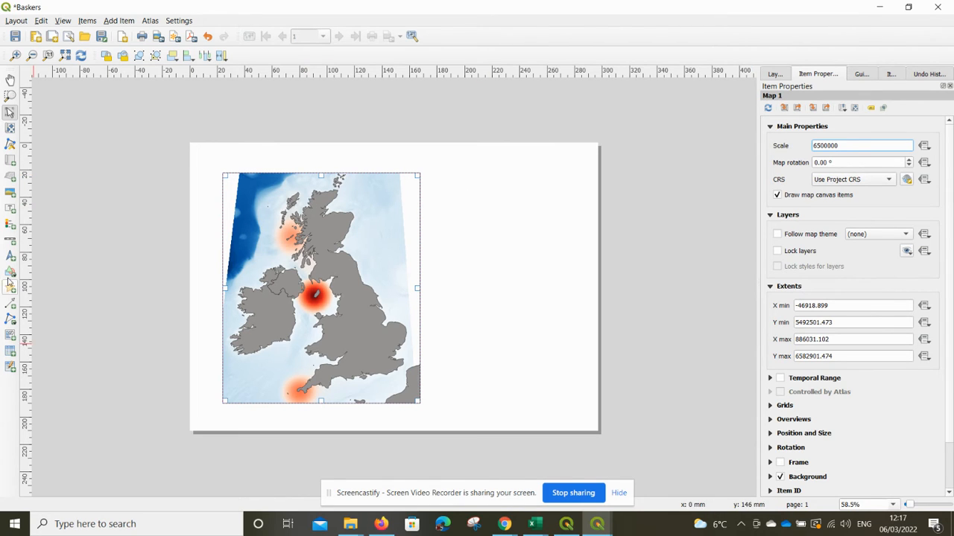
Add a scale bar in the lower-left corner of the map item.
{"action": "left_click", "coordinate": [9, 240]}
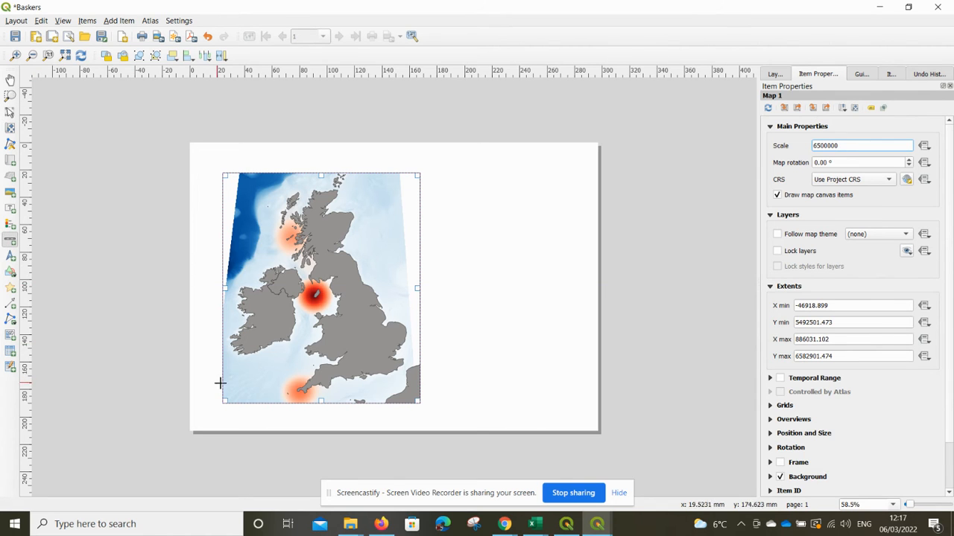
{"action": "left_click_drag", "start_coordinate": [234, 383], "coordinate": [273, 396]}
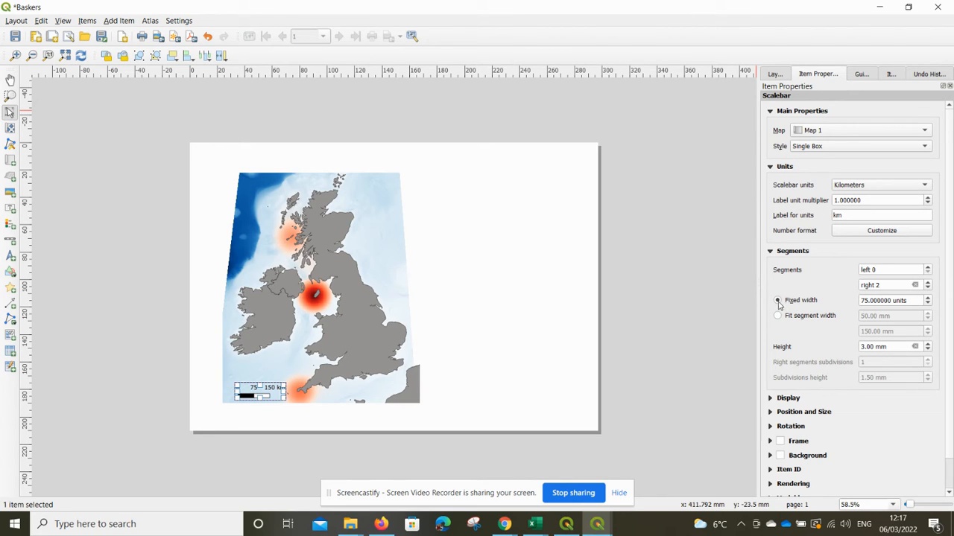
Increase the scale bar's fixed segment width to 100 units.
{"action": "left_click", "coordinate": [927, 299]}
{"action": "left_click", "coordinate": [928, 299]}
{"action": "left_click", "coordinate": [928, 300]}
{"action": "left_click", "coordinate": [928, 299]}
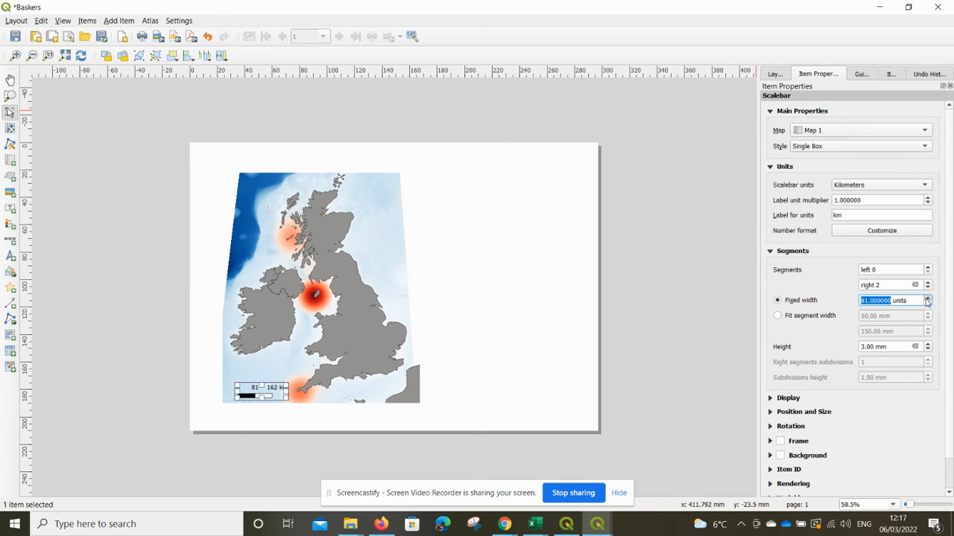
{"action": "left_click", "coordinate": [927, 299]}
{"action": "left_click", "coordinate": [928, 300]}
{"action": "left_click", "coordinate": [927, 300]}
{"action": "left_click", "coordinate": [928, 299]}
{"action": "left_click", "coordinate": [927, 299]}
{"action": "left_click", "coordinate": [927, 300]}
{"action": "left_click", "coordinate": [928, 299]}
{"action": "left_click", "coordinate": [927, 300]}
{"action": "left_click", "coordinate": [927, 299]}
{"action": "left_click", "coordinate": [928, 300]}
{"action": "left_click", "coordinate": [927, 299]}
{"action": "left_click", "coordinate": [928, 300]}
{"action": "left_click", "coordinate": [927, 300]}
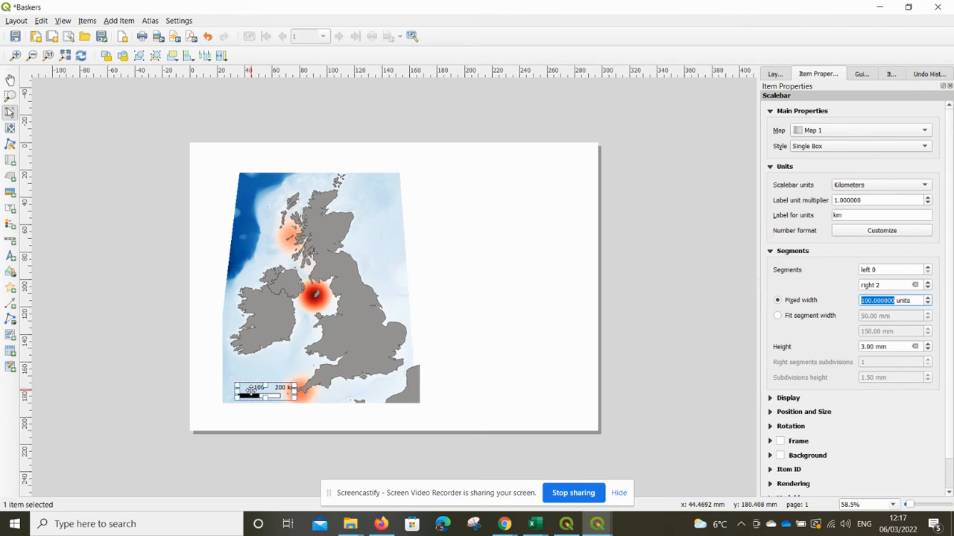
Nudge the scale bar slightly left toward the map's edge and deselect it.
{"action": "left_click", "coordinate": [252, 391]}
{"action": "mouse_move", "coordinate": [251, 391]}
{"action": "left_mouse_down"}
{"action": "mouse_move", "coordinate": [244, 382]}
{"action": "mouse_move", "coordinate": [240, 390]}
{"action": "left_mouse_up"}
{"action": "left_click", "coordinate": [468, 405]}
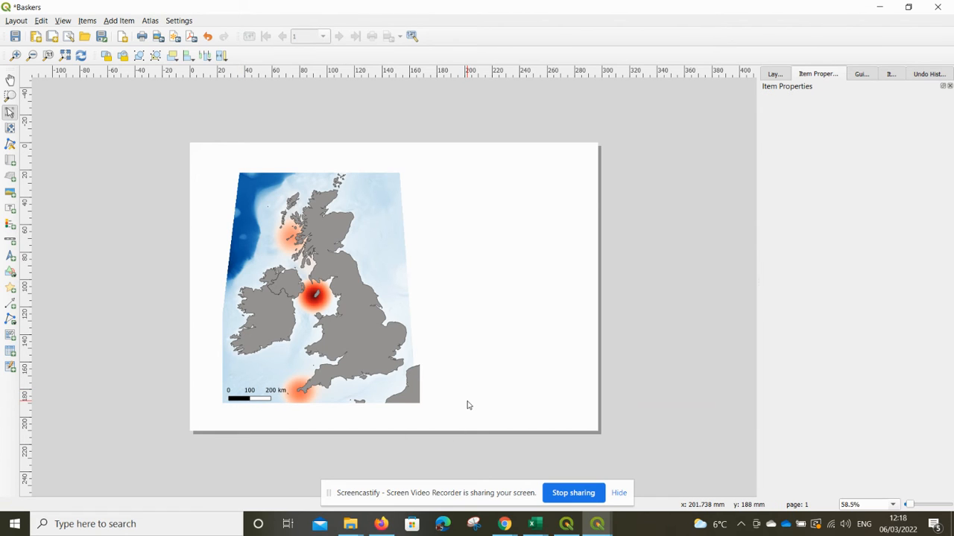
Add a legend to the right of the map item.
{"action": "left_click", "coordinate": [350, 265]}
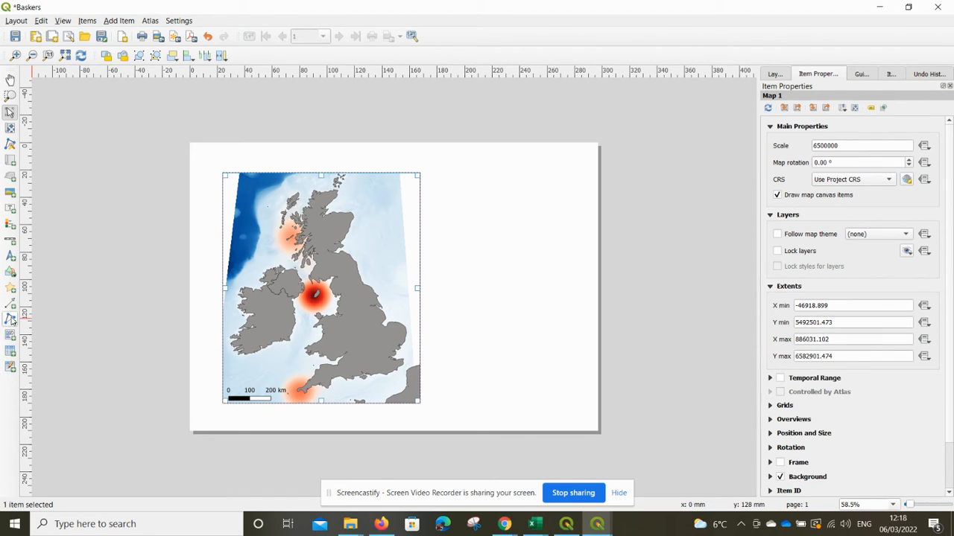
{"action": "left_click", "coordinate": [9, 228]}
{"action": "left_click_drag", "start_coordinate": [446, 184], "coordinate": [508, 313]}
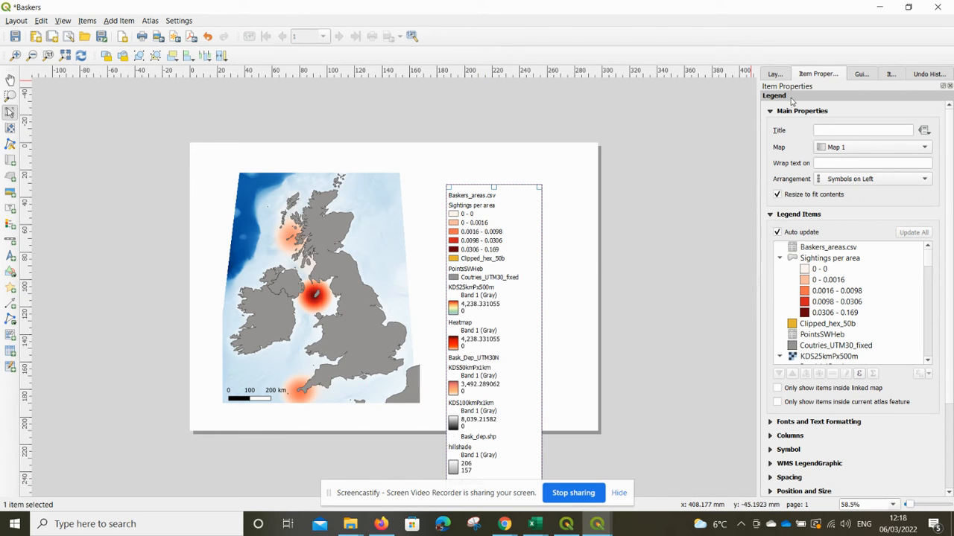
Turn off legend auto update and remove the Baskers_areas.csv, Sightings per area and Clipped_hex_50b entries.
{"action": "left_click", "coordinate": [778, 232]}
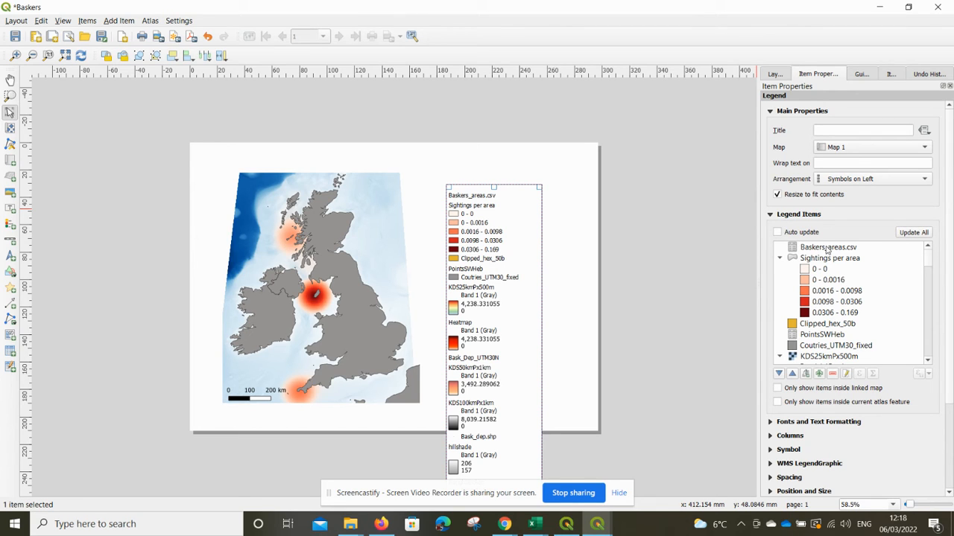
{"action": "left_click", "coordinate": [827, 251]}
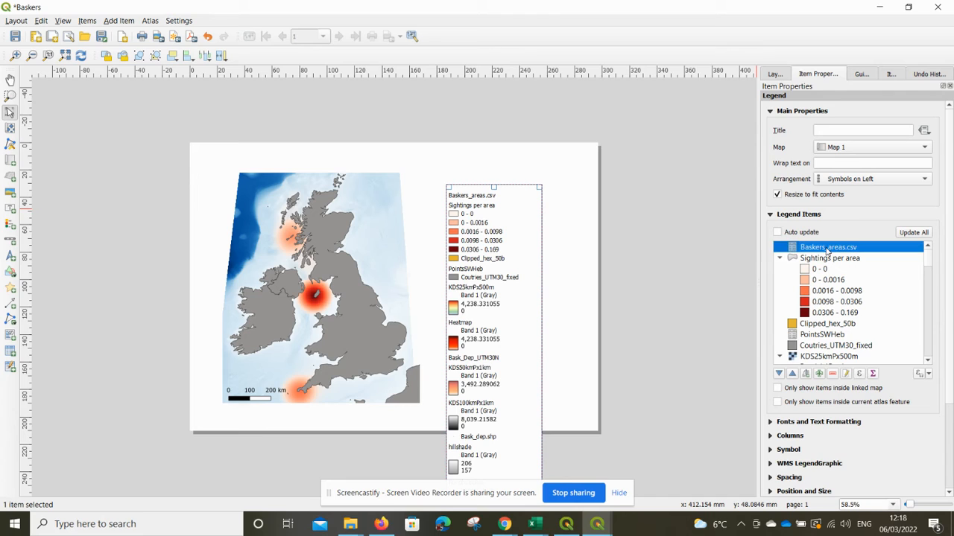
{"action": "left_click", "coordinate": [832, 374]}
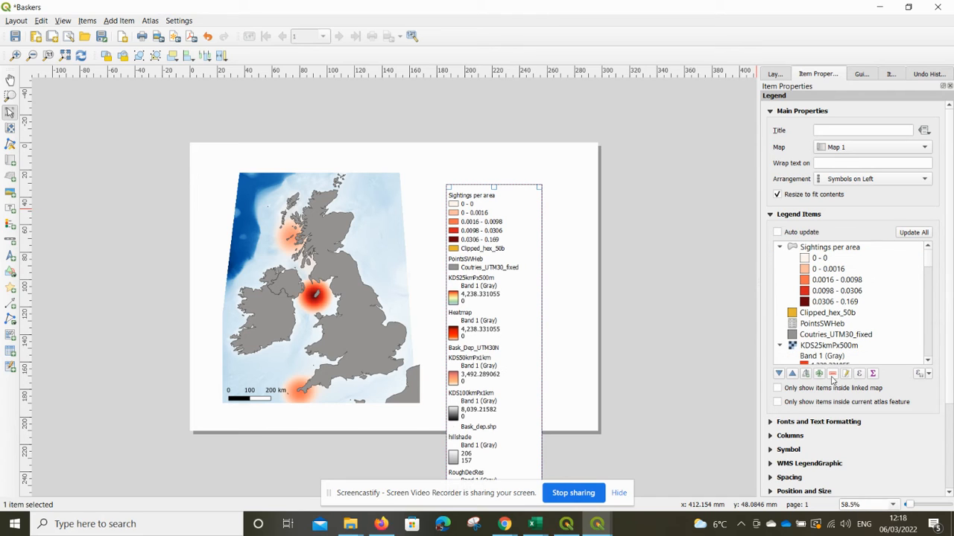
{"action": "left_click", "coordinate": [827, 247]}
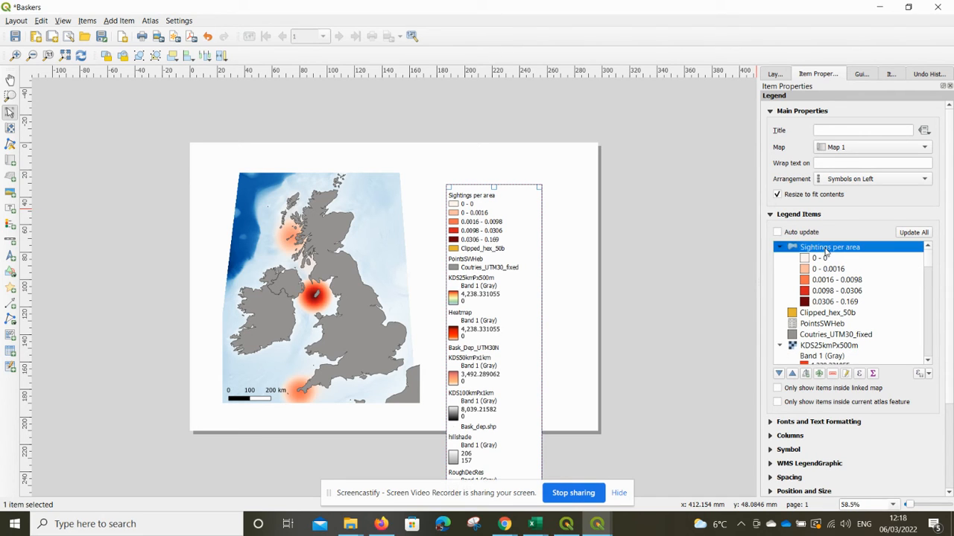
{"action": "left_click", "coordinate": [832, 374]}
{"action": "left_click", "coordinate": [836, 252]}
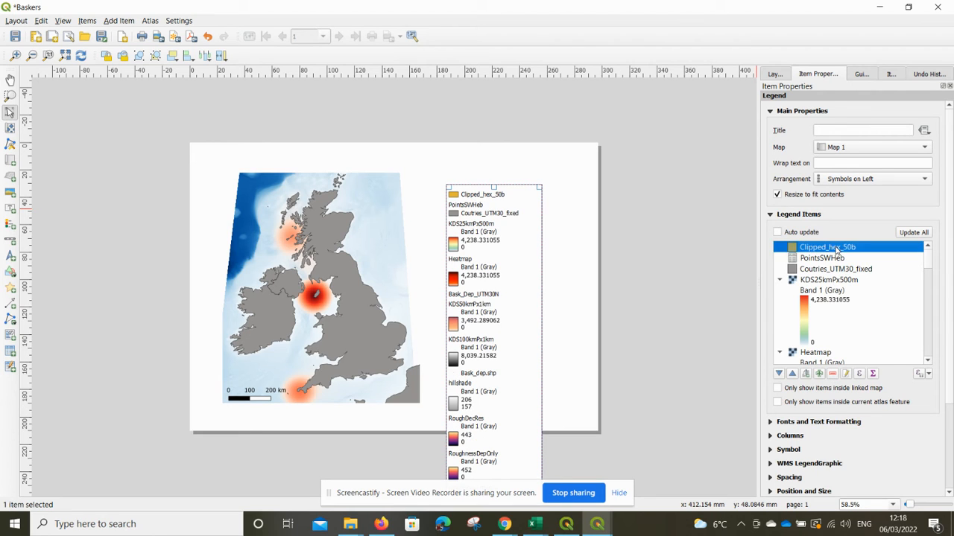
{"action": "left_click", "coordinate": [832, 374]}
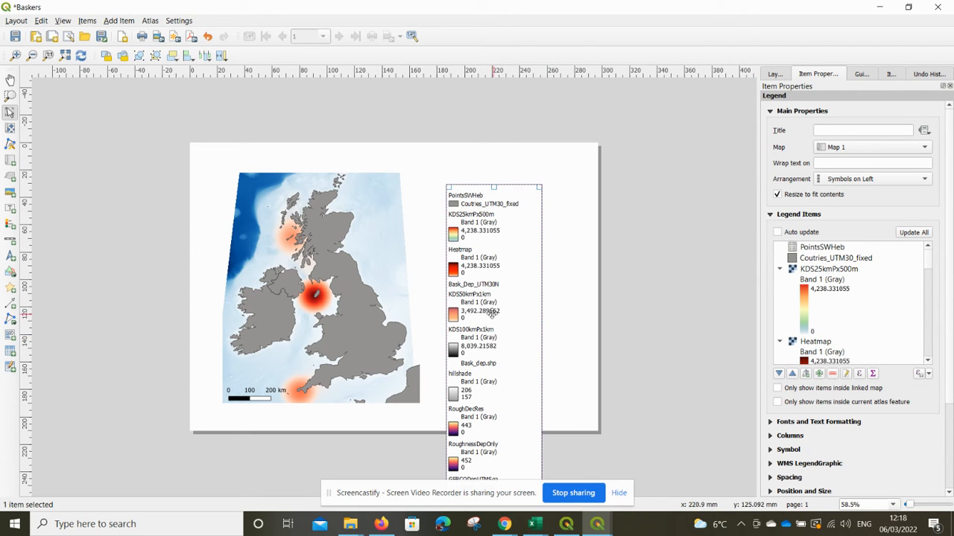
Delete the legend from the layout.
{"action": "scroll", "coordinate": [486, 374], "scroll_direction": "down", "scroll_amount": 10}
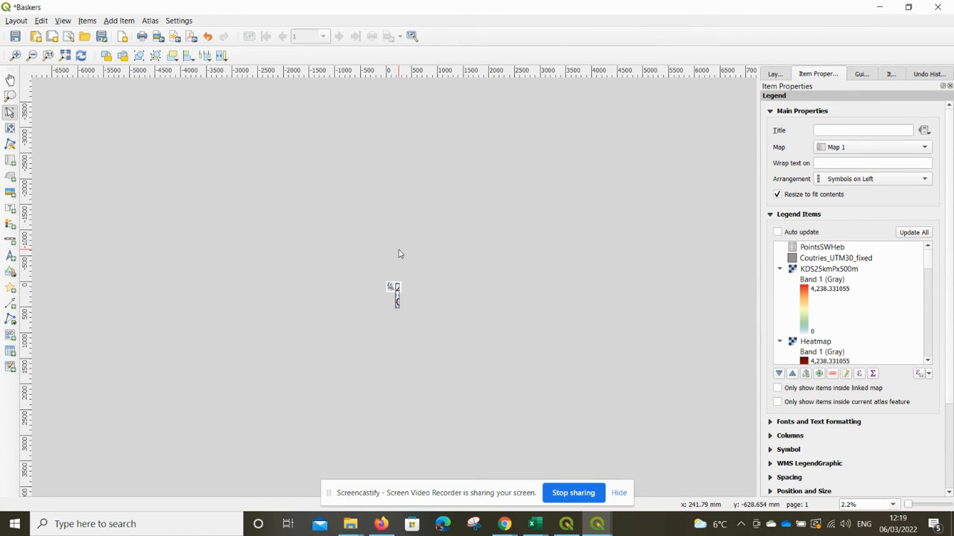
{"action": "scroll", "coordinate": [395, 251], "scroll_direction": "down", "scroll_amount": 1}
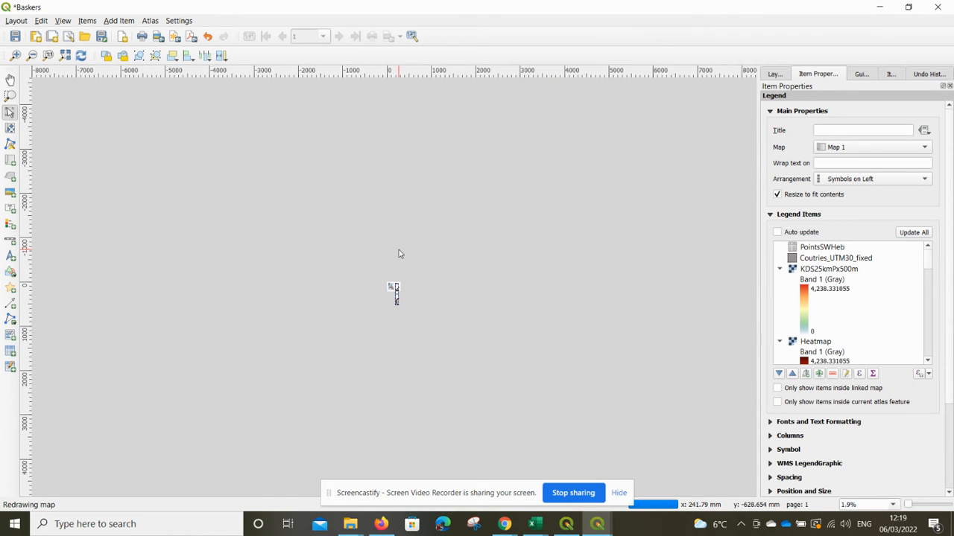
{"action": "left_click", "coordinate": [48, 56]}
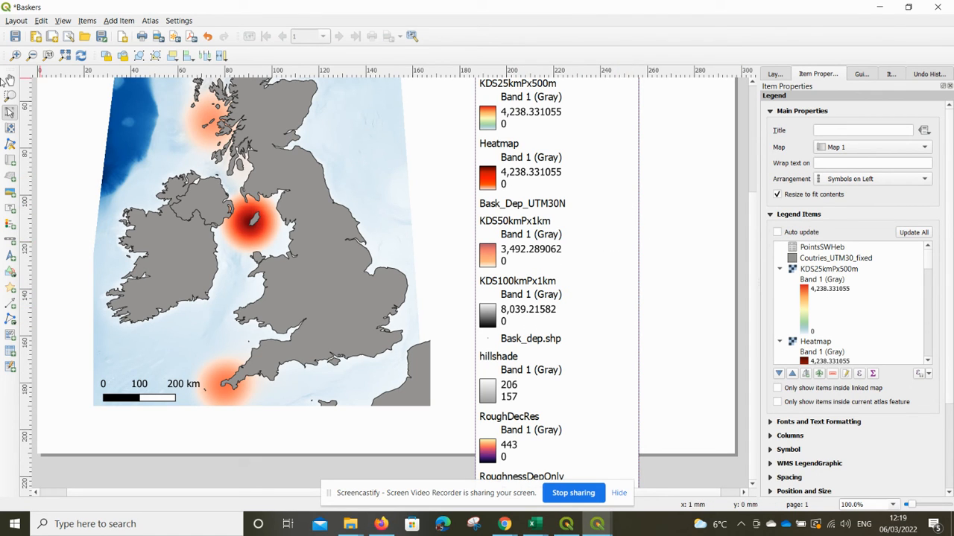
{"action": "left_click", "coordinate": [33, 58]}
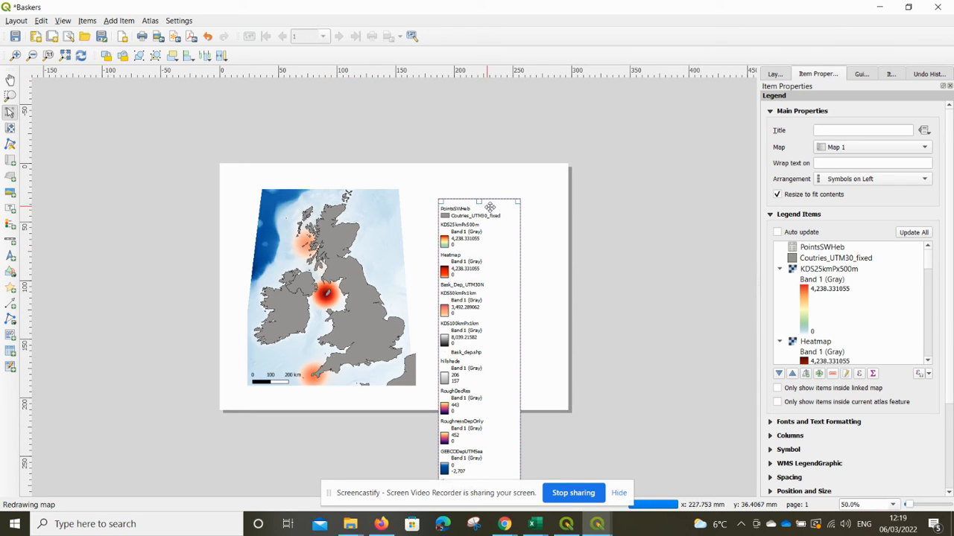
{"action": "key", "text": "Delete"}
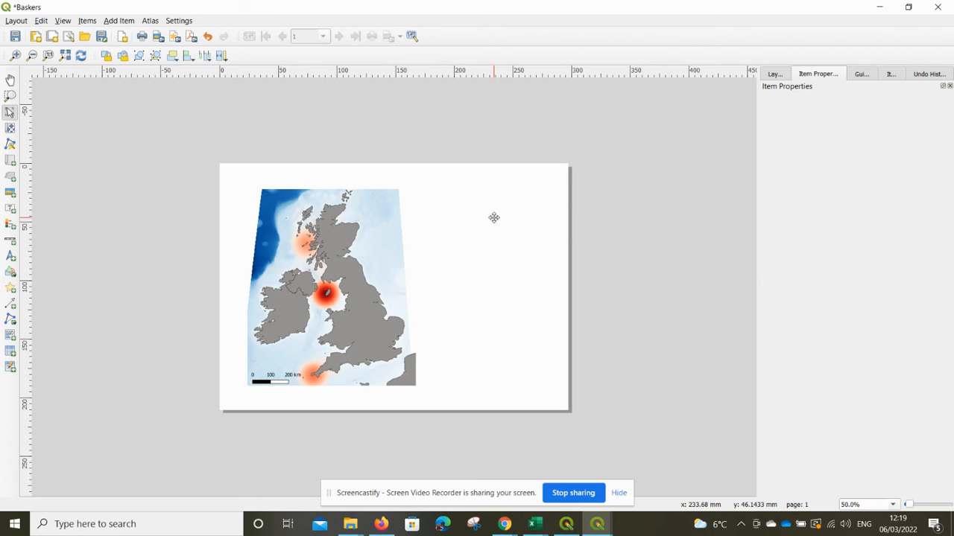
Add a grid to the map item and open its grid settings.
{"action": "left_click", "coordinate": [398, 235]}
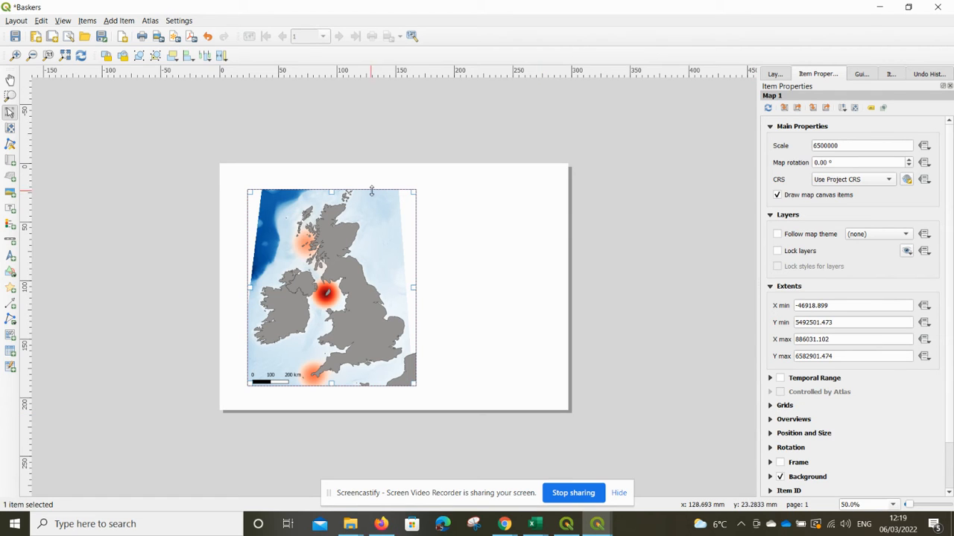
{"action": "left_click", "coordinate": [784, 407]}
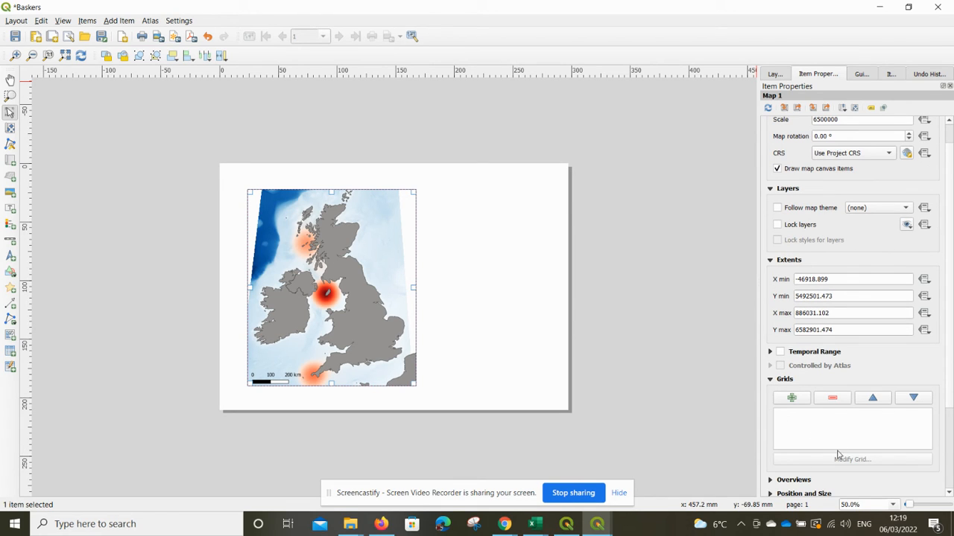
{"action": "left_click", "coordinate": [792, 400]}
{"action": "left_click", "coordinate": [801, 415]}
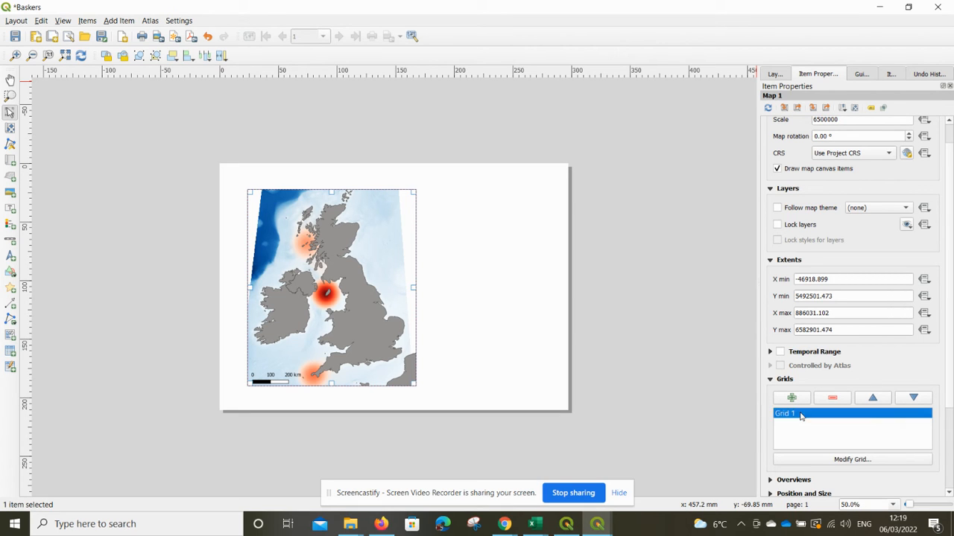
{"action": "left_click", "coordinate": [852, 459]}
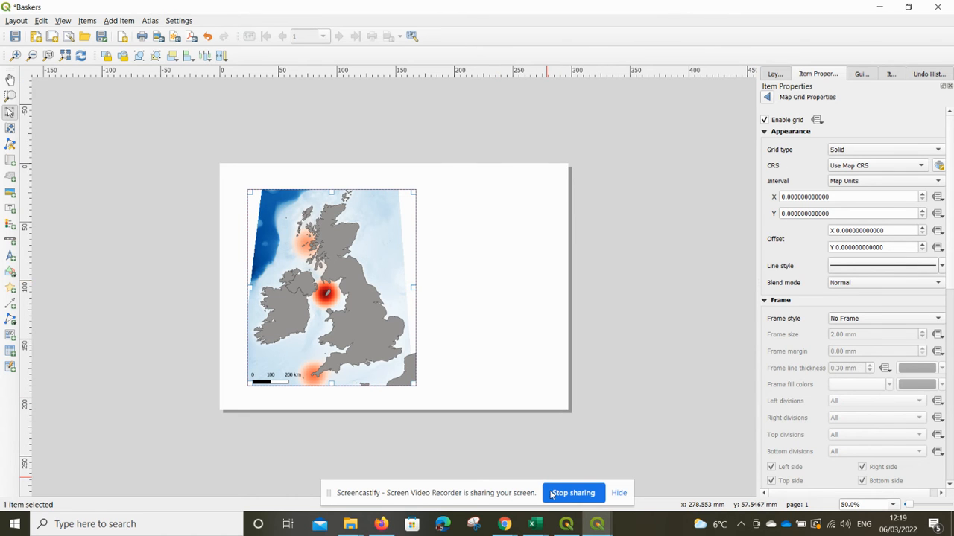
View the map canvas in the main QGIS window and return to the layout designer.
{"action": "left_click", "coordinate": [566, 523]}
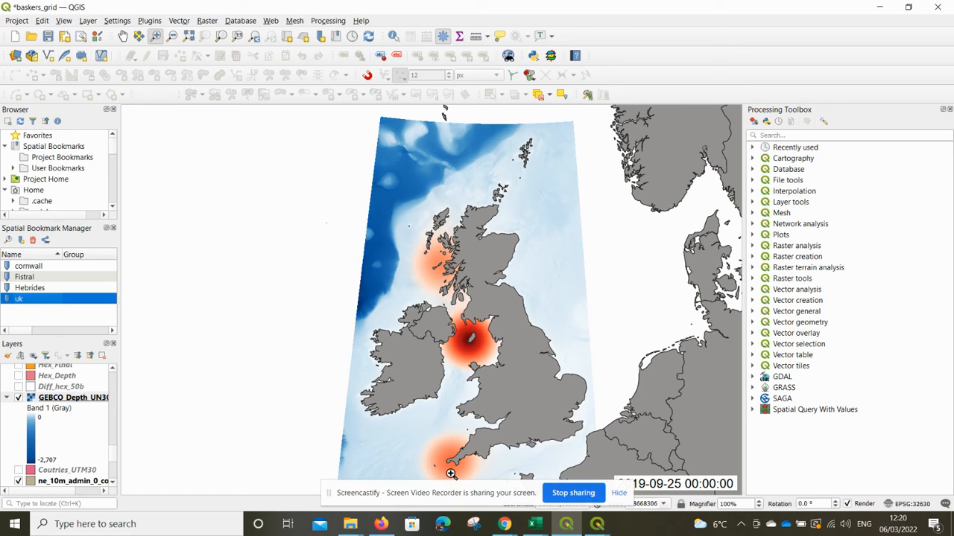
{"action": "left_click_drag", "start_coordinate": [450, 490], "coordinate": [271, 486]}
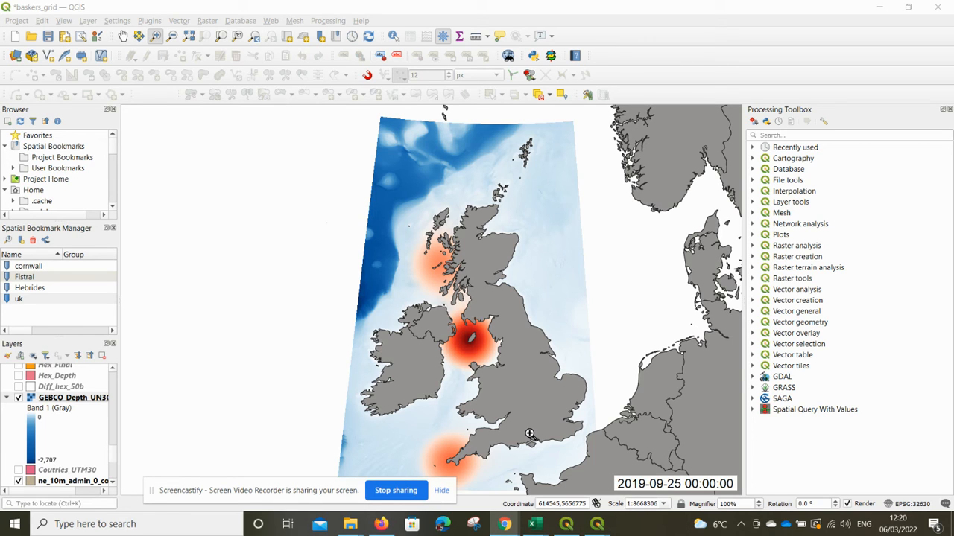
{"action": "mouse_move", "coordinate": [597, 523]}
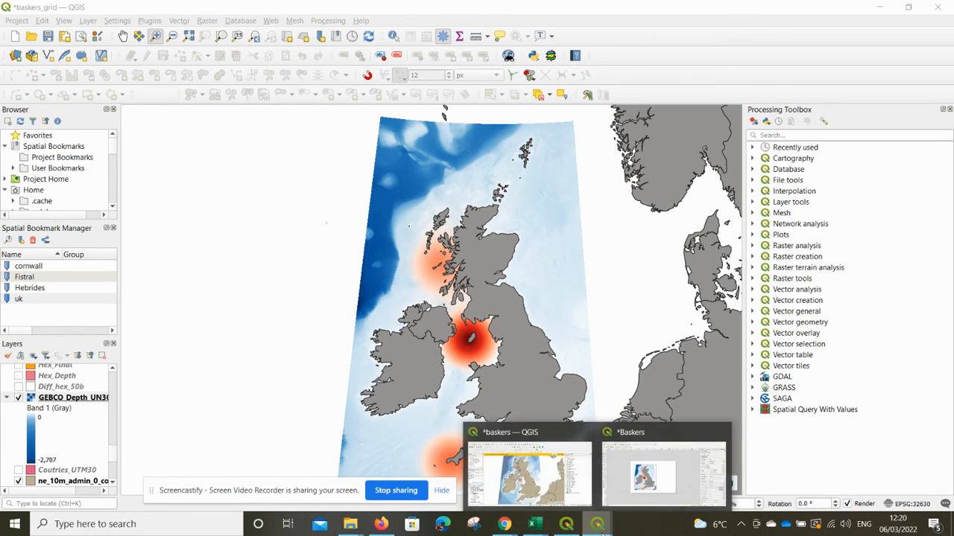
{"action": "left_click", "coordinate": [658, 481]}
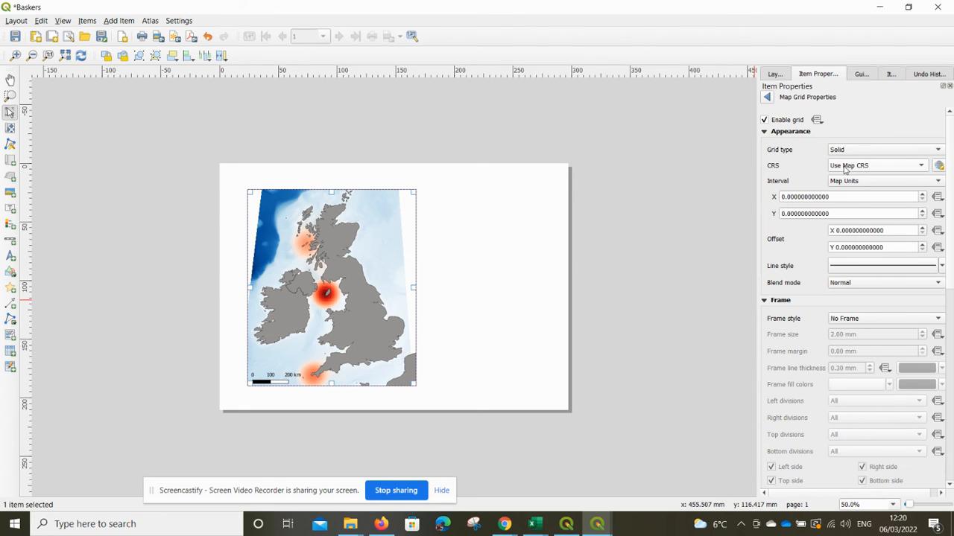
Set the grid CRS to EPSG:4326 - WGS 84 and both X and Y intervals to 1.
{"action": "left_click", "coordinate": [845, 167]}
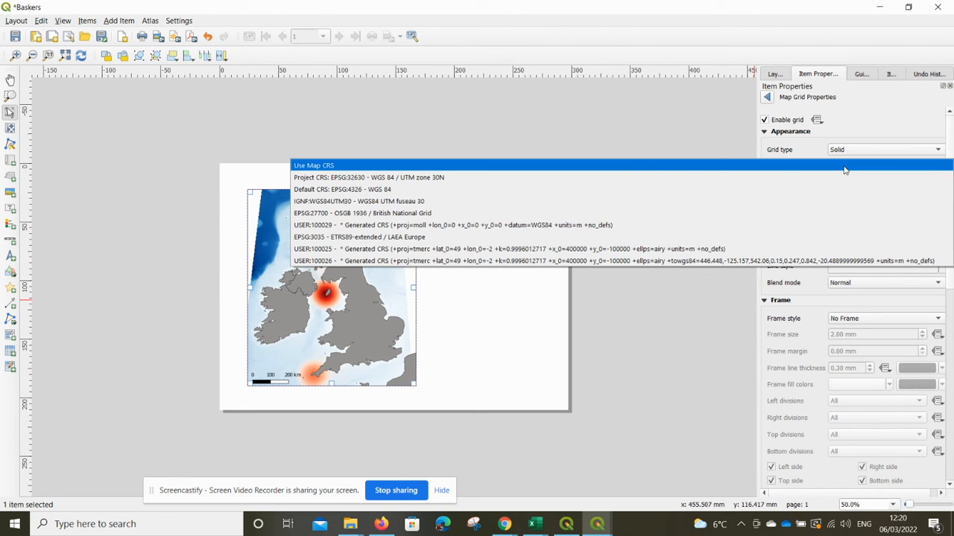
{"action": "left_click", "coordinate": [463, 191]}
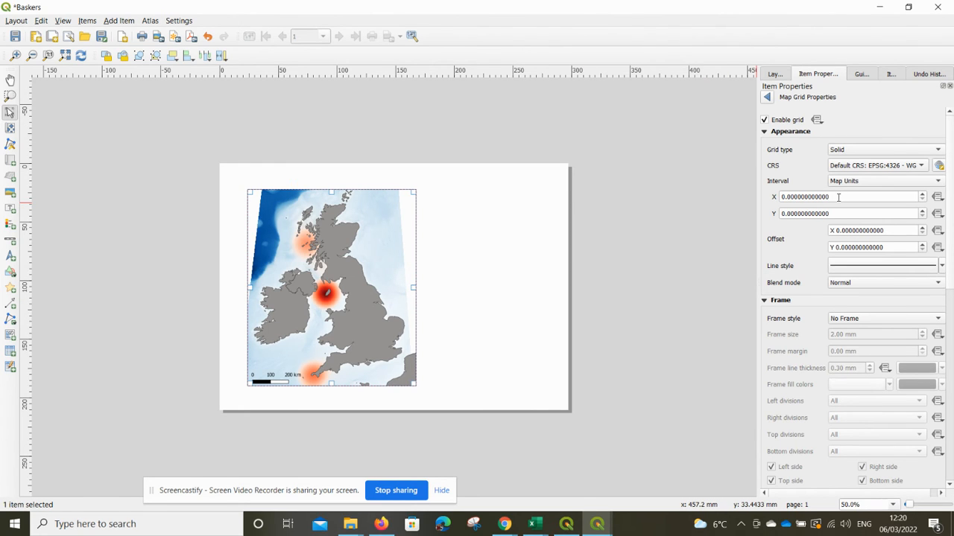
{"action": "left_click_drag", "start_coordinate": [838, 196], "coordinate": [774, 198]}
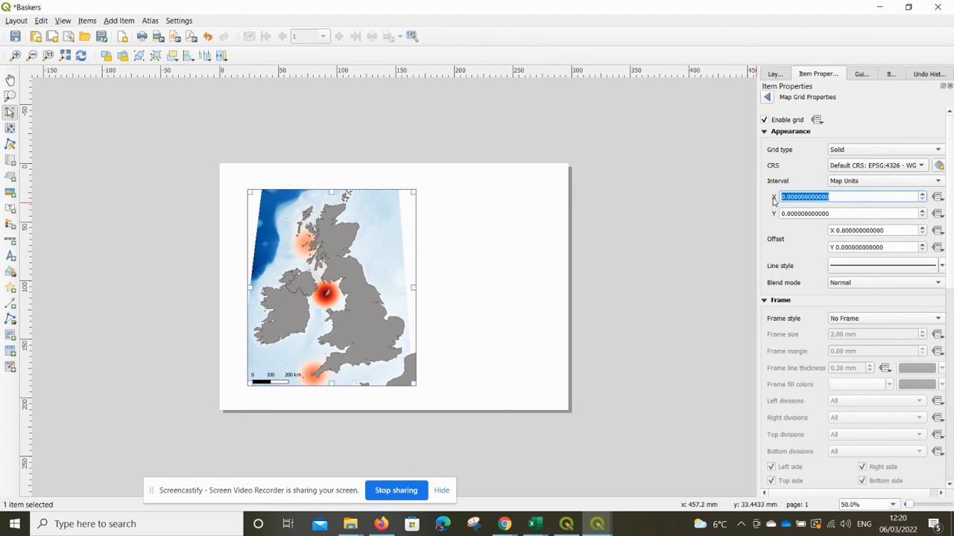
{"action": "type", "text": "1"}
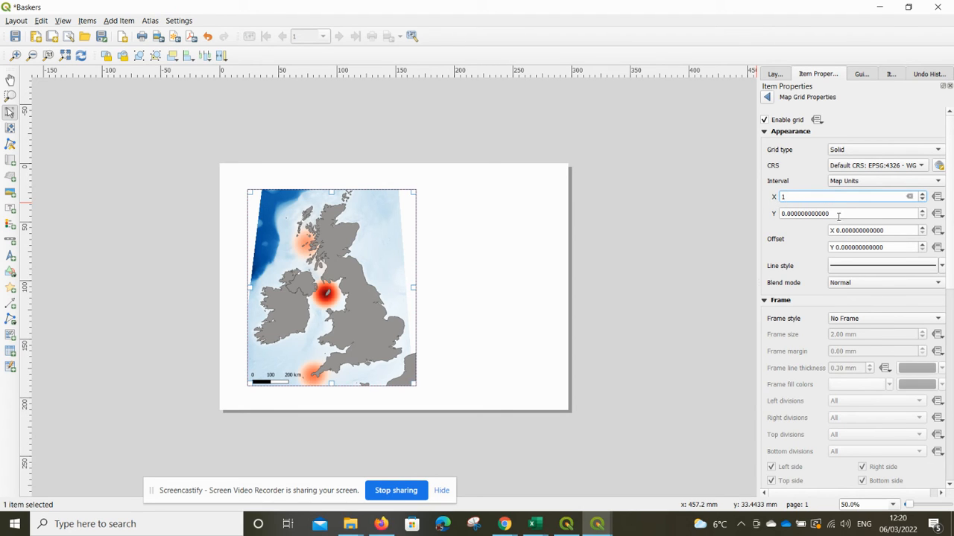
{"action": "left_click", "coordinate": [846, 214]}
{"action": "left_click_drag", "start_coordinate": [845, 213], "coordinate": [777, 214]}
{"action": "type", "text": "1"}
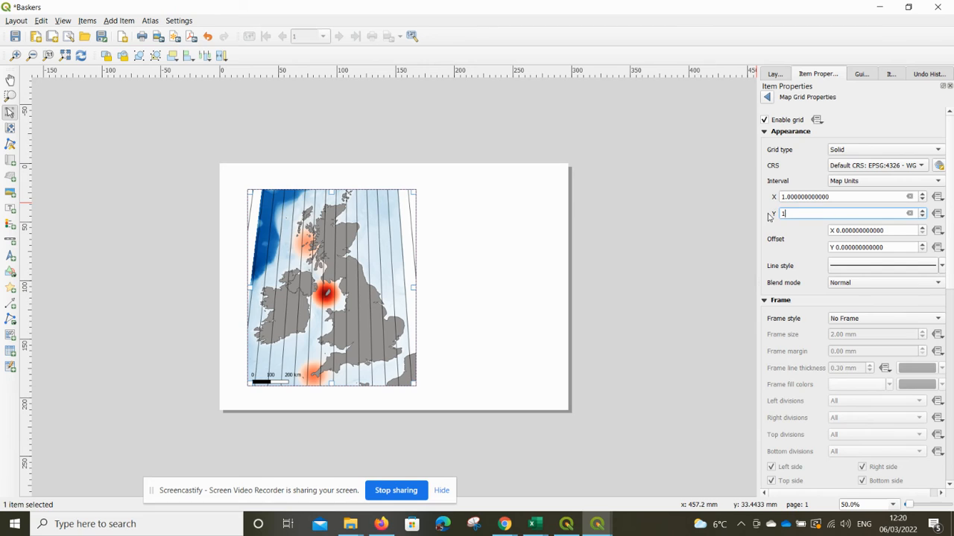
{"action": "left_click", "coordinate": [853, 197]}
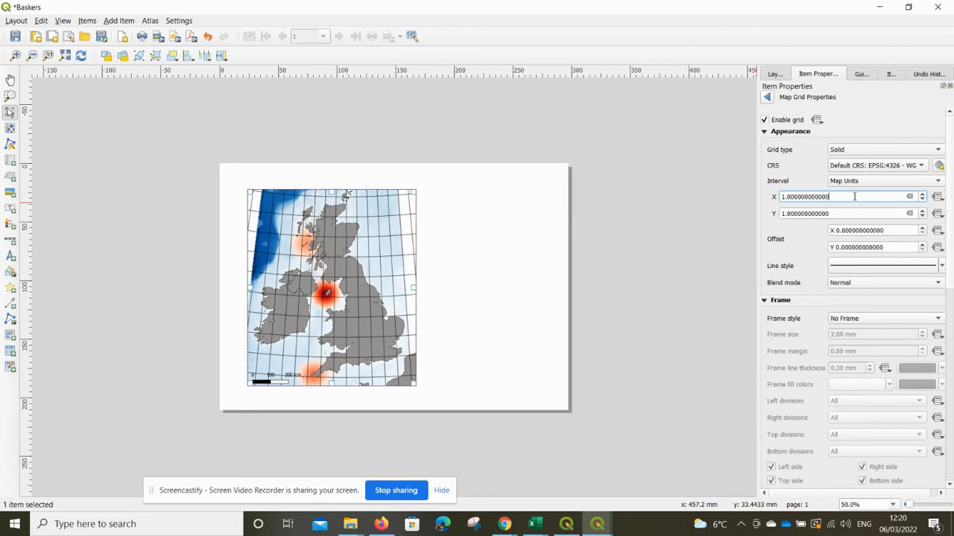
Set the grid's X and Y intervals to 5.
{"action": "left_click_drag", "start_coordinate": [854, 197], "coordinate": [758, 196]}
{"action": "type", "text": "5"}
{"action": "left_click_drag", "start_coordinate": [838, 213], "coordinate": [771, 220]}
{"action": "type", "text": "5"}
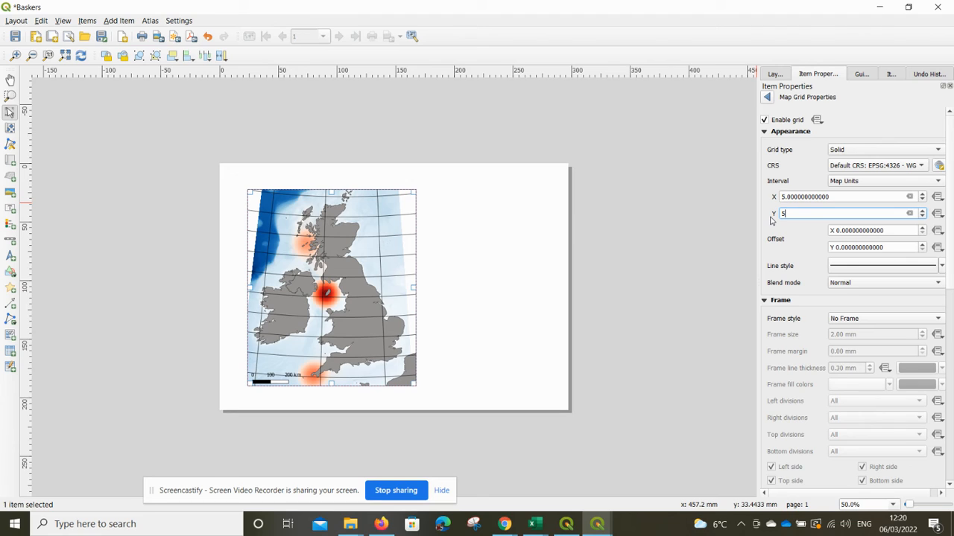
{"action": "left_click", "coordinate": [844, 198]}
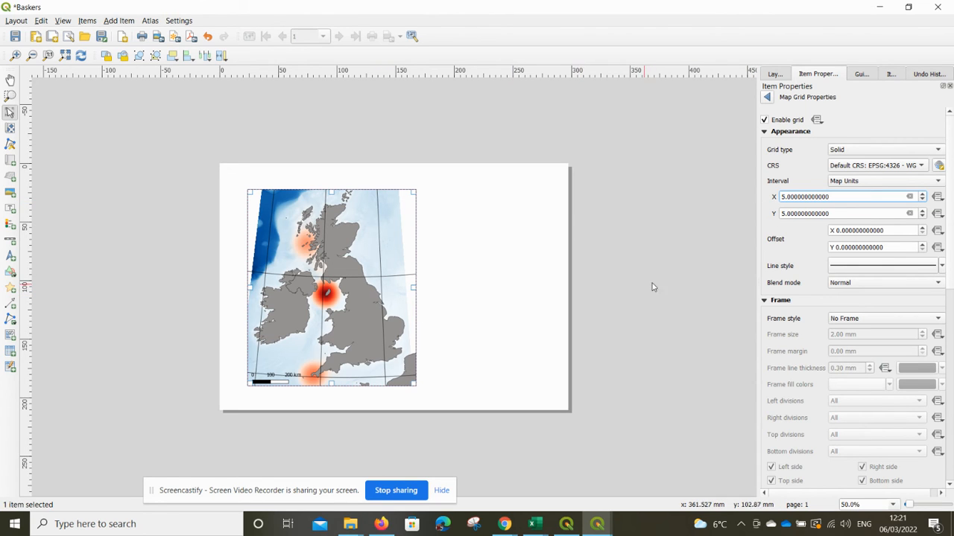
Change the grid line colour to grey and set the grid blend mode to Darken.
{"action": "left_click", "coordinate": [848, 268]}
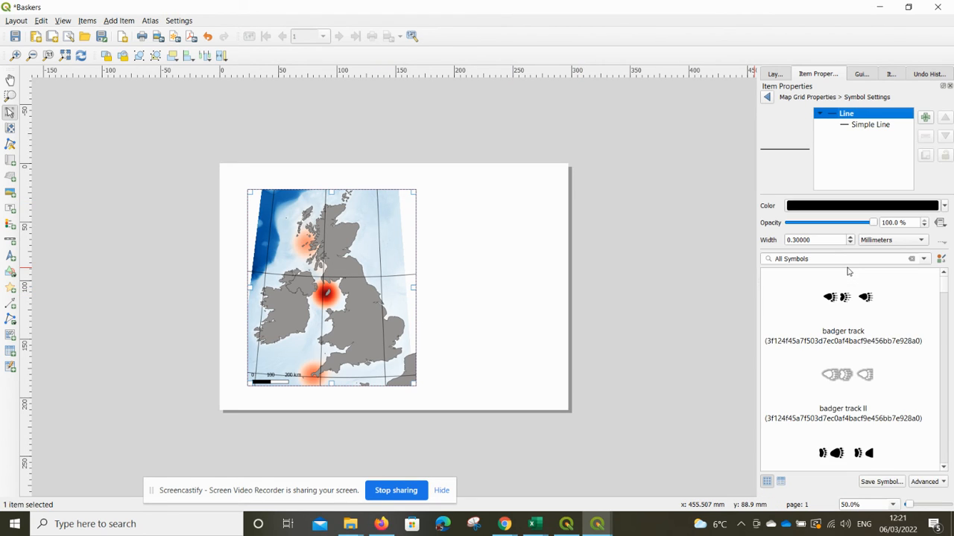
{"action": "left_click", "coordinate": [944, 208]}
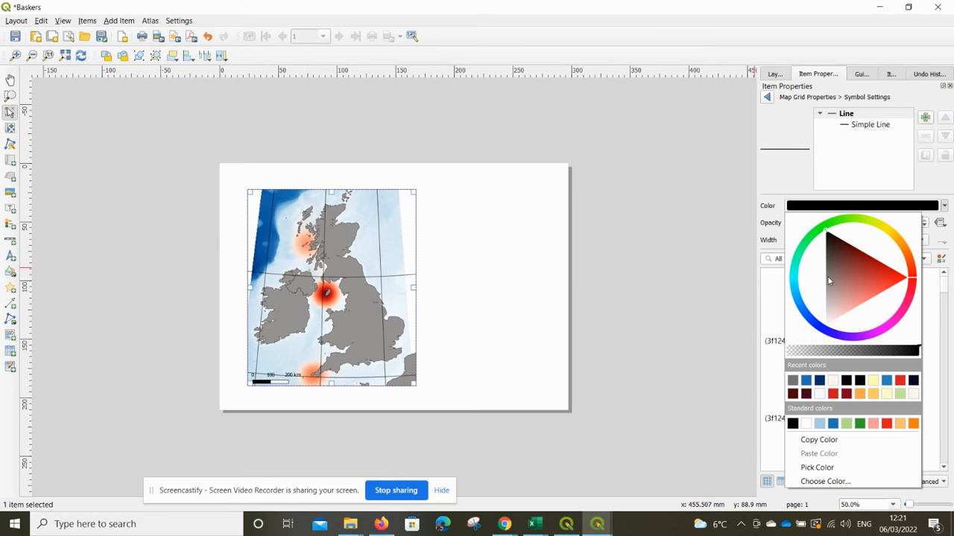
{"action": "left_click_drag", "start_coordinate": [829, 277], "coordinate": [829, 282]}
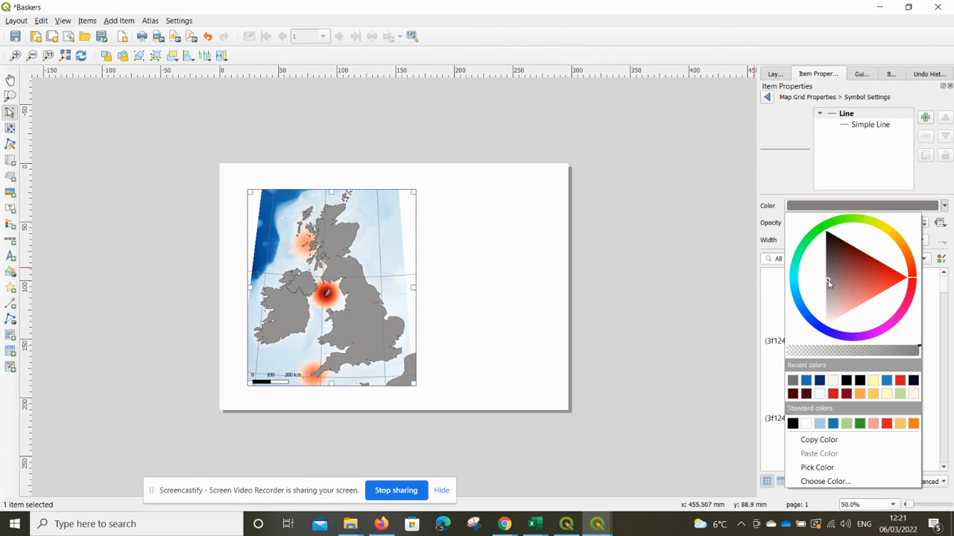
{"action": "left_click", "coordinate": [800, 206]}
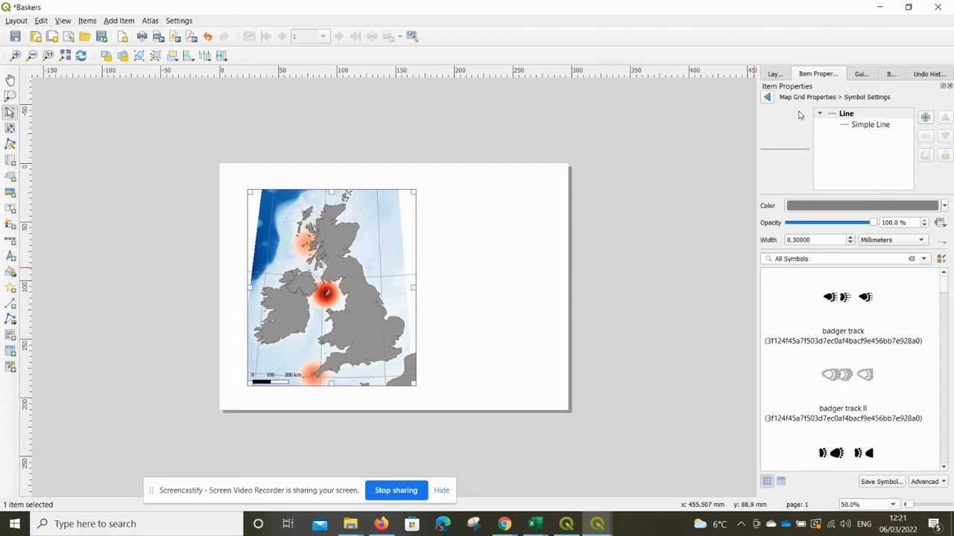
{"action": "left_click", "coordinate": [767, 100]}
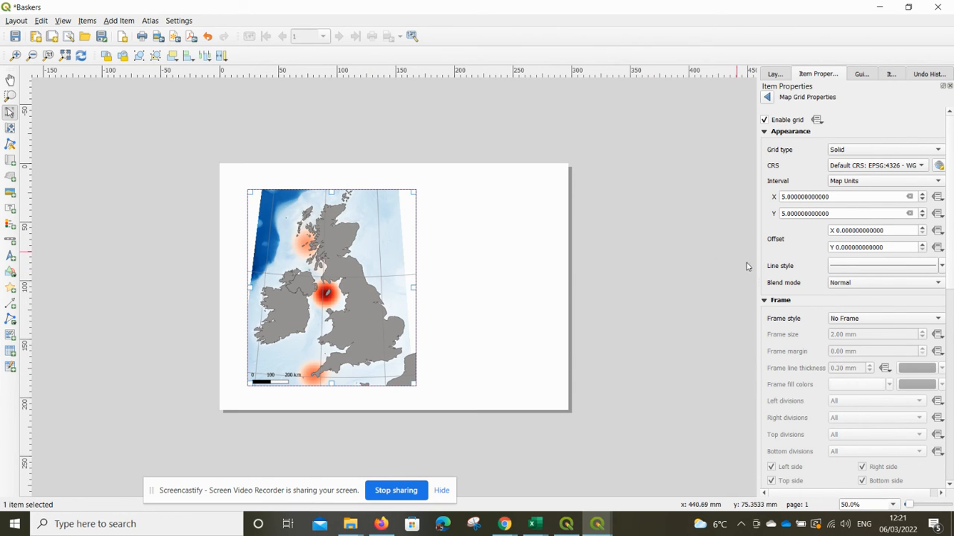
{"action": "left_click", "coordinate": [848, 286]}
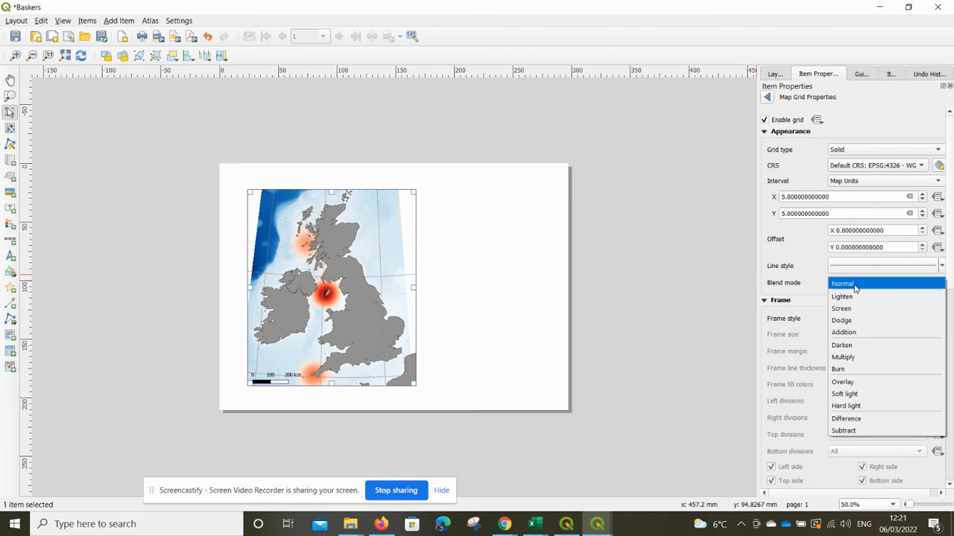
{"action": "left_click", "coordinate": [852, 345]}
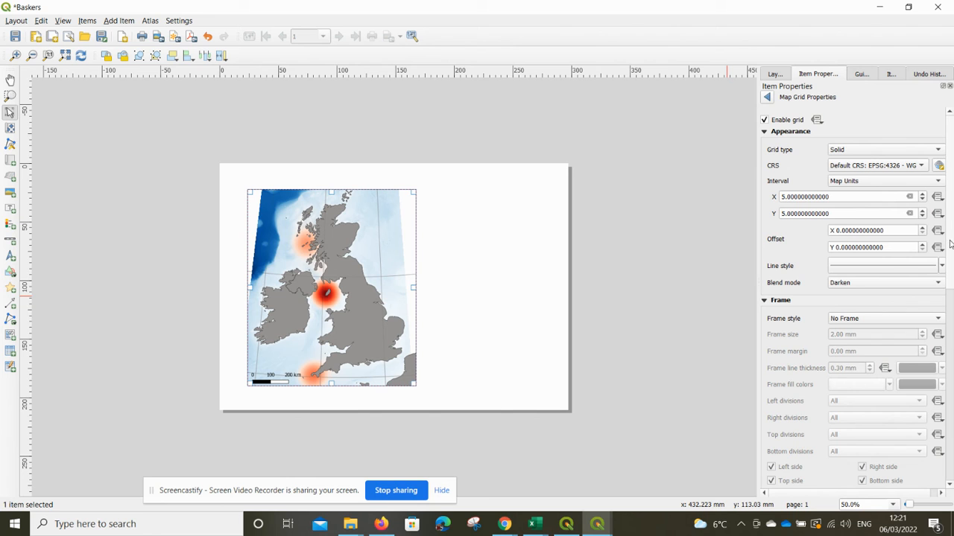
Set the grid frame style to Exterior Ticks.
{"action": "scroll", "coordinate": [950, 244], "scroll_direction": "down", "scroll_amount": 5}
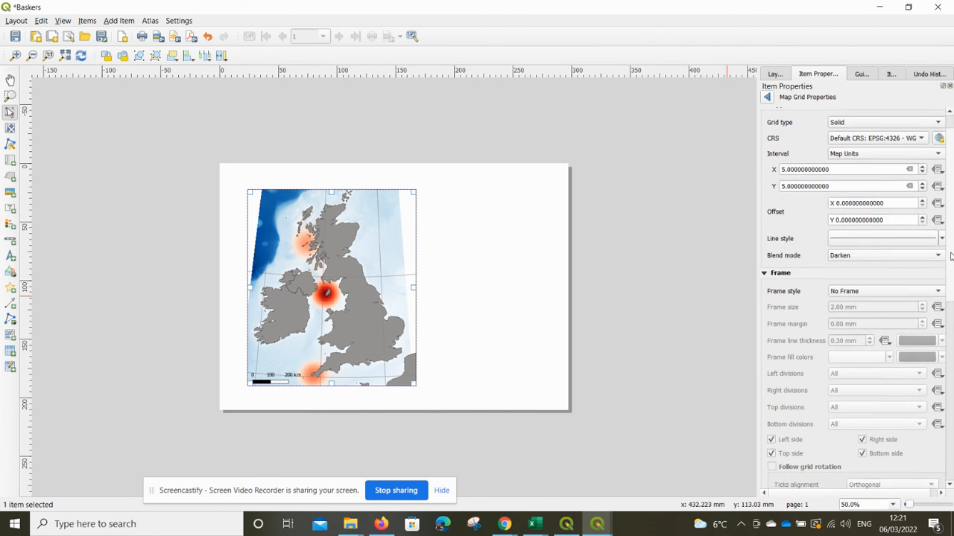
{"action": "scroll", "coordinate": [932, 275], "scroll_direction": "down", "scroll_amount": 4}
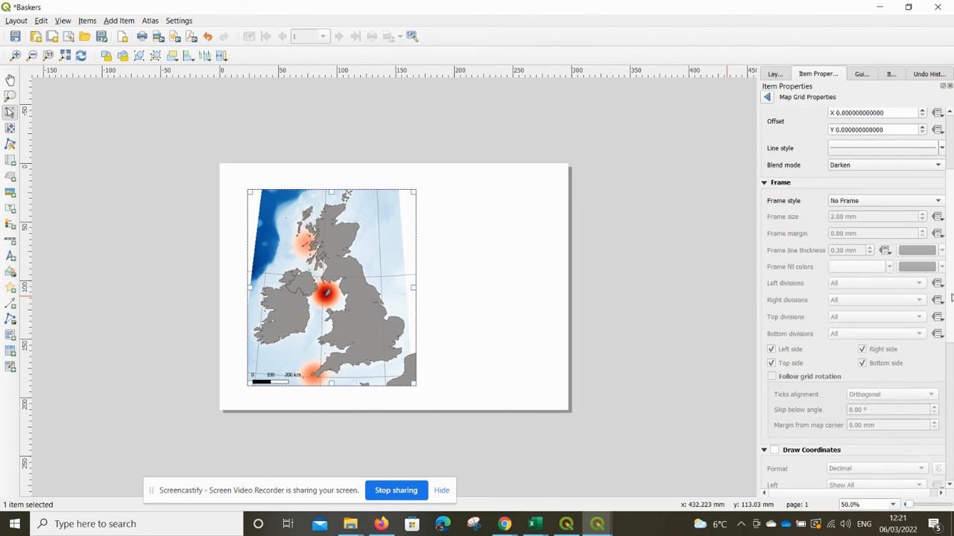
{"action": "left_click", "coordinate": [868, 191]}
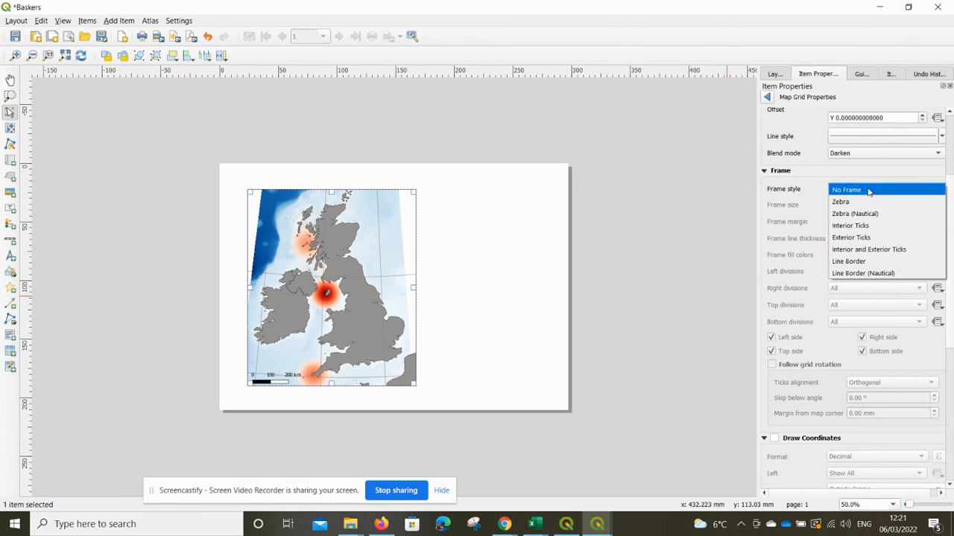
{"action": "left_click", "coordinate": [870, 202]}
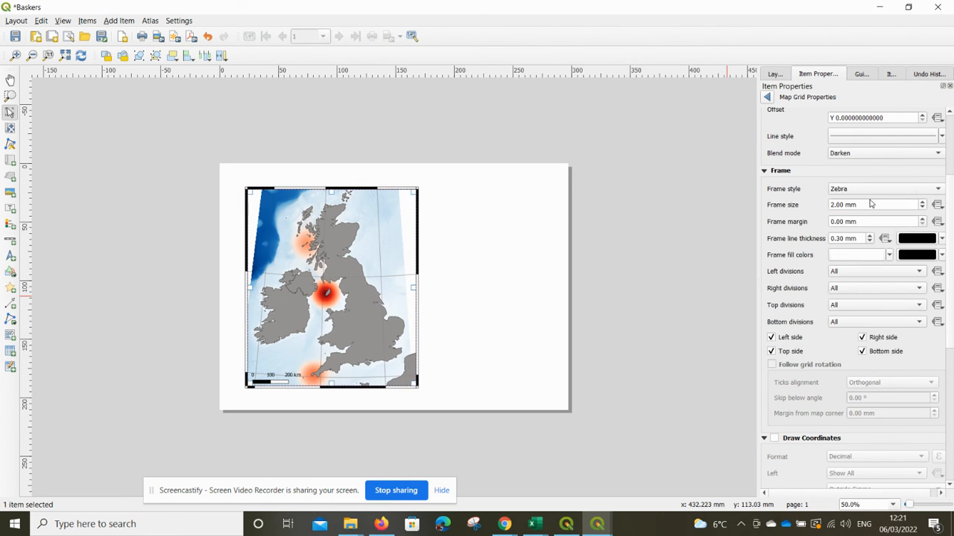
{"action": "left_click", "coordinate": [875, 191]}
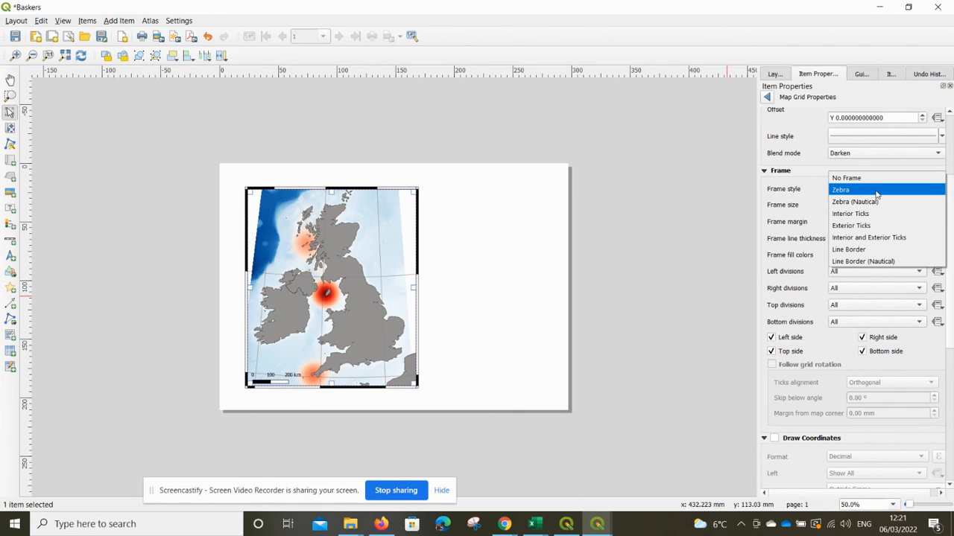
{"action": "left_click", "coordinate": [879, 225]}
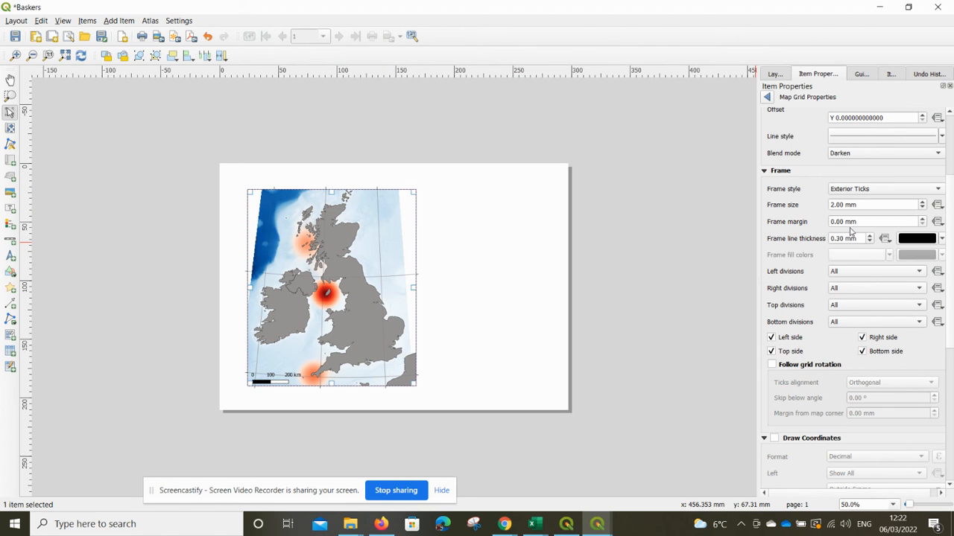
Turn on Draw Coordinates for the grid with the Decimal with Suffix format.
{"action": "left_click_drag", "start_coordinate": [949, 300], "coordinate": [950, 426]}
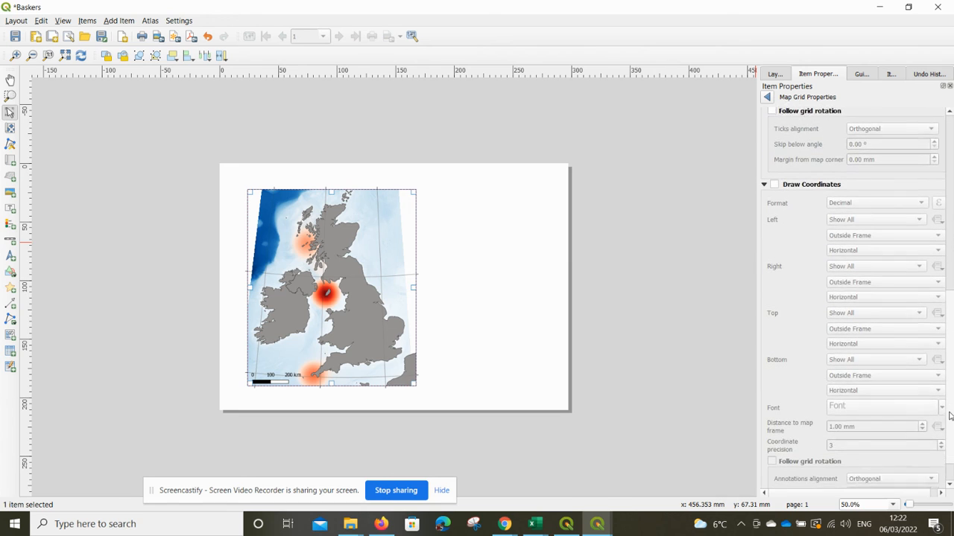
{"action": "left_click", "coordinate": [774, 163]}
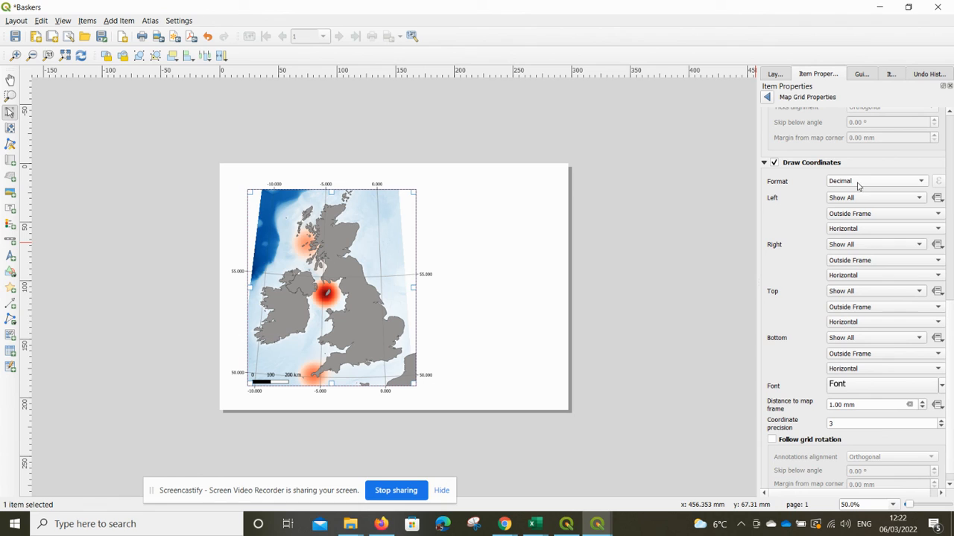
{"action": "left_click", "coordinate": [924, 183]}
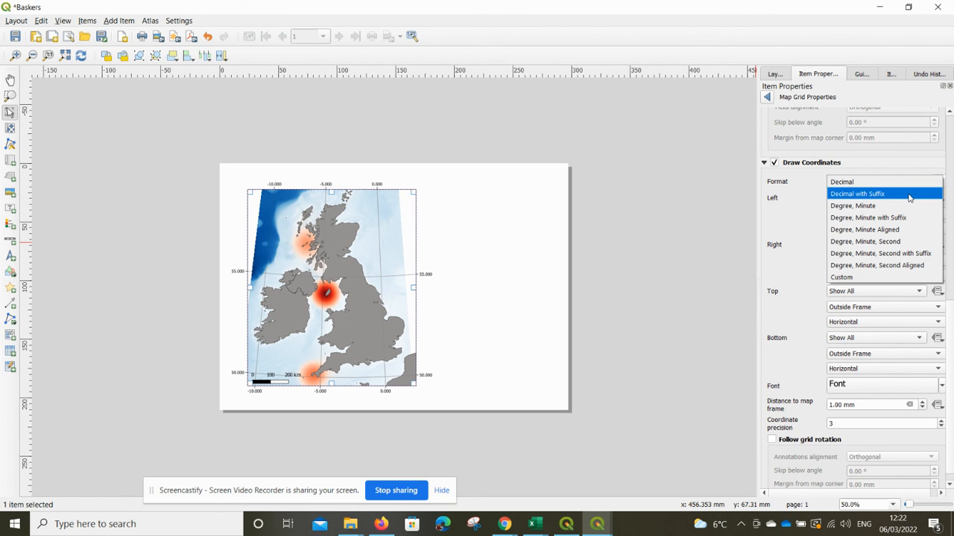
{"action": "left_click", "coordinate": [909, 195]}
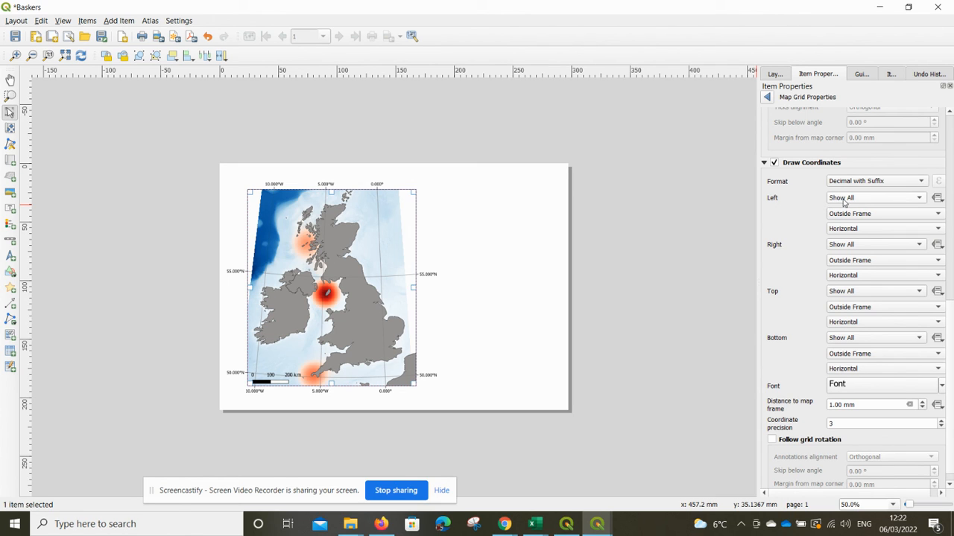
Disable the coordinate labels on the right and bottom sides of the map.
{"action": "left_click", "coordinate": [840, 246]}
{"action": "left_click", "coordinate": [846, 284]}
{"action": "left_click", "coordinate": [847, 338]}
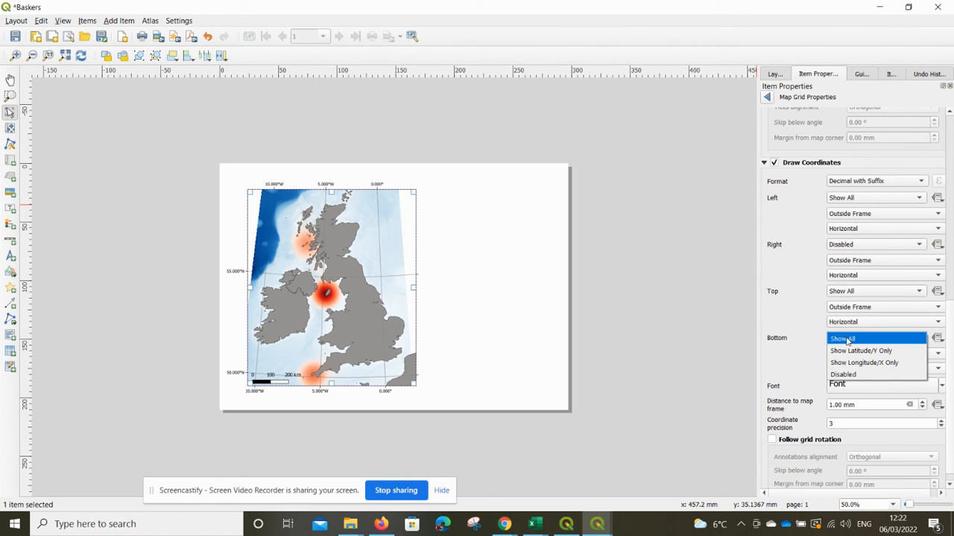
{"action": "left_click", "coordinate": [857, 375]}
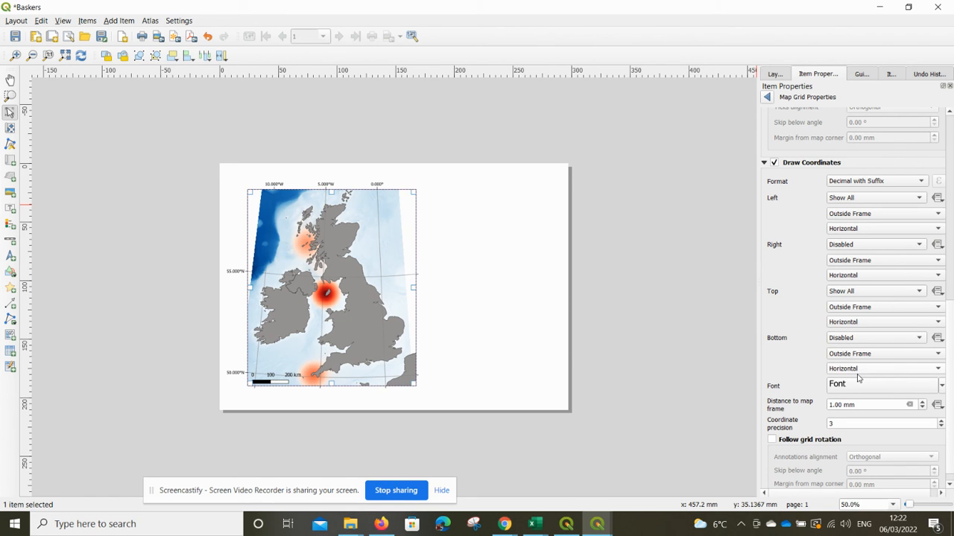
Reduce the grid coordinate precision to 0 decimal places.
{"action": "scroll", "coordinate": [857, 375], "scroll_direction": "down", "scroll_amount": 6}
{"action": "left_click", "coordinate": [941, 427]}
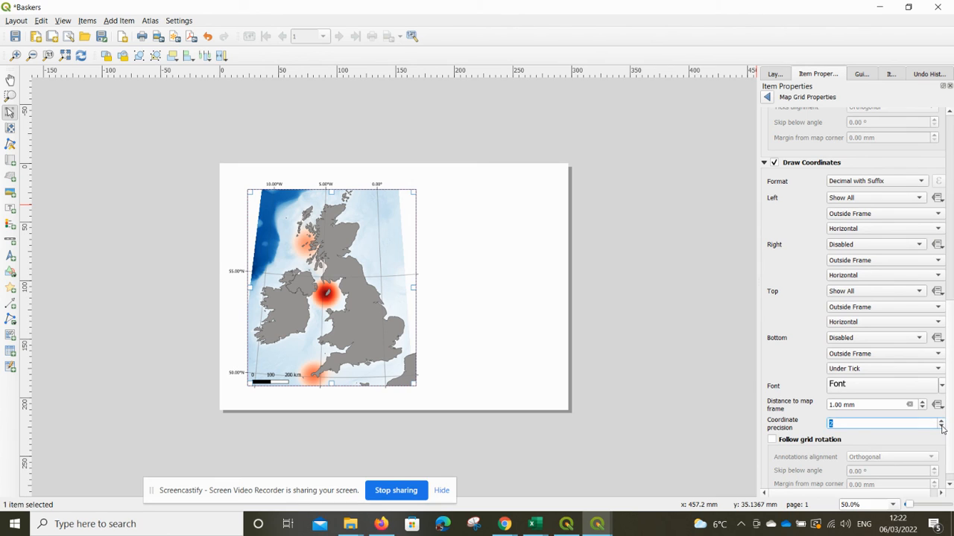
{"action": "left_click", "coordinate": [941, 427]}
{"action": "left_click", "coordinate": [941, 427]}
Select the map item and enable a frame around it.
{"action": "left_click", "coordinate": [462, 326]}
{"action": "left_click", "coordinate": [377, 325]}
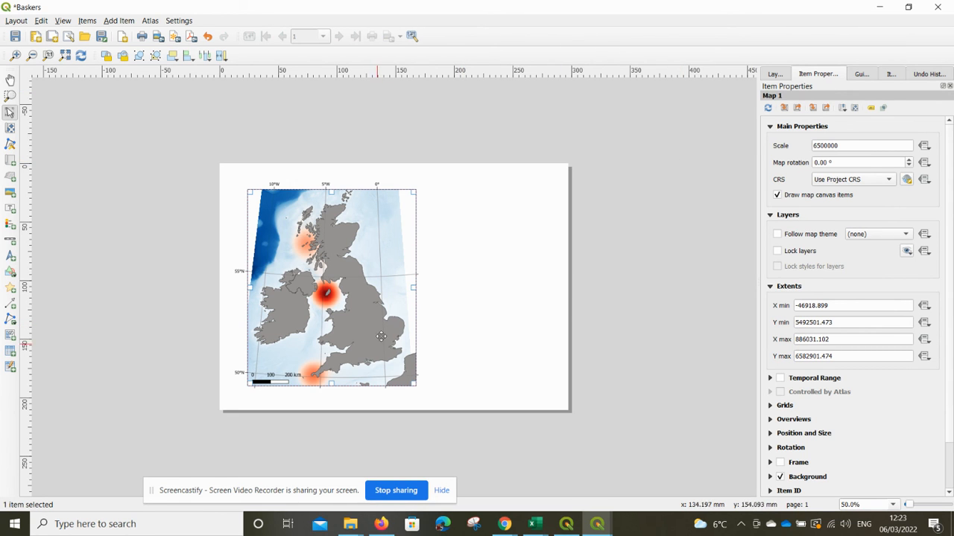
{"action": "left_click", "coordinate": [527, 263]}
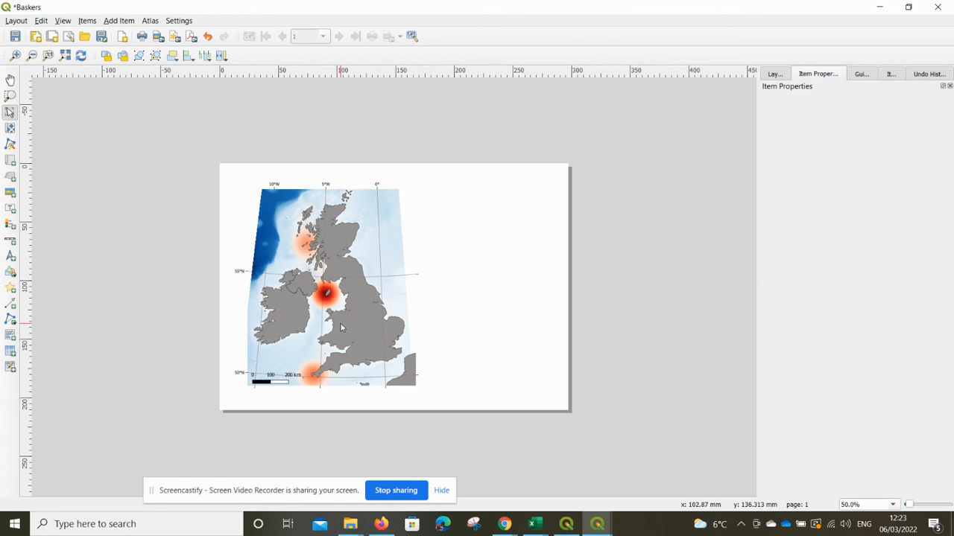
{"action": "left_click", "coordinate": [419, 290]}
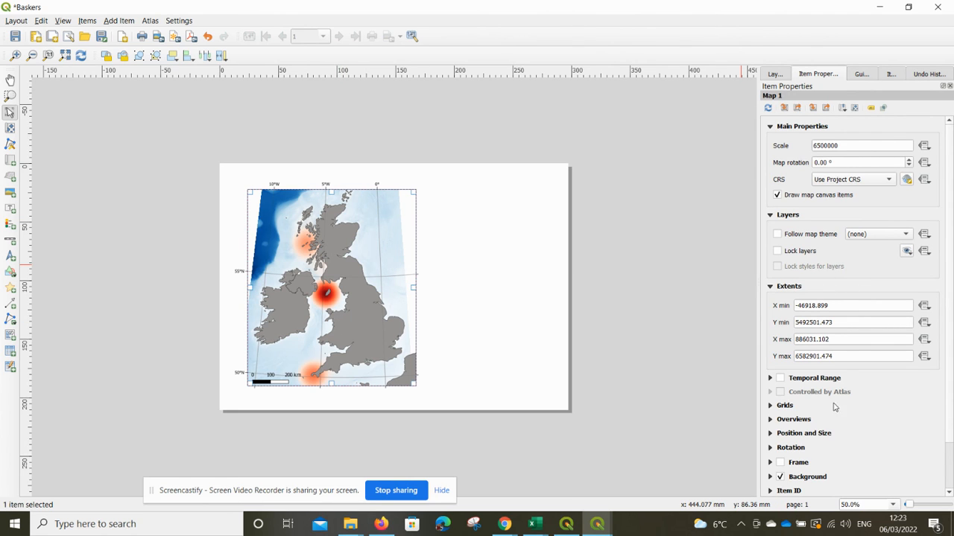
{"action": "left_click", "coordinate": [490, 299]}
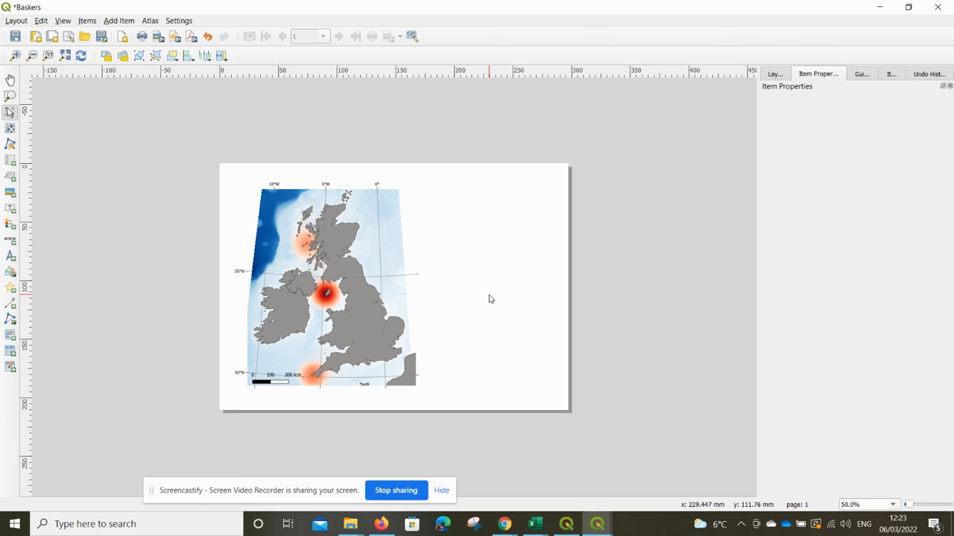
{"action": "left_click", "coordinate": [392, 247]}
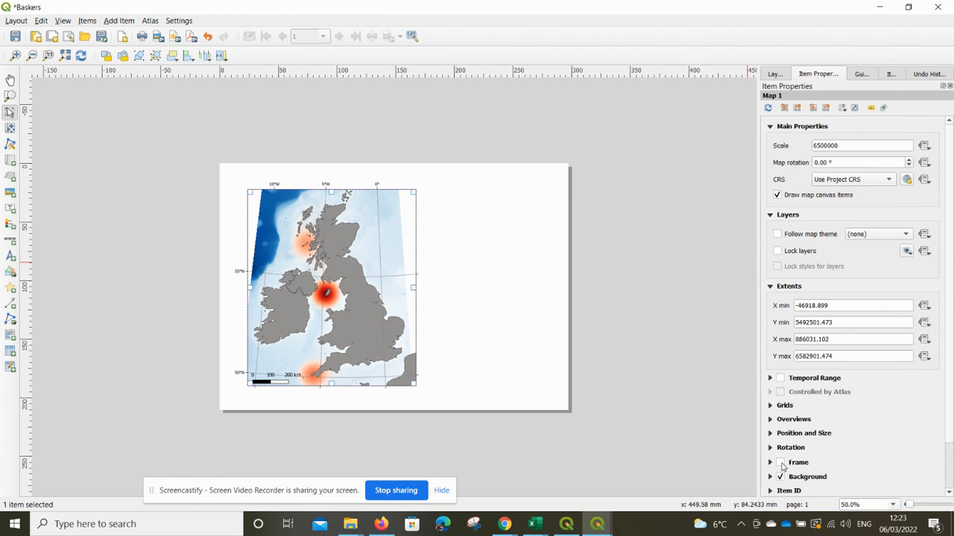
{"action": "left_click", "coordinate": [780, 463]}
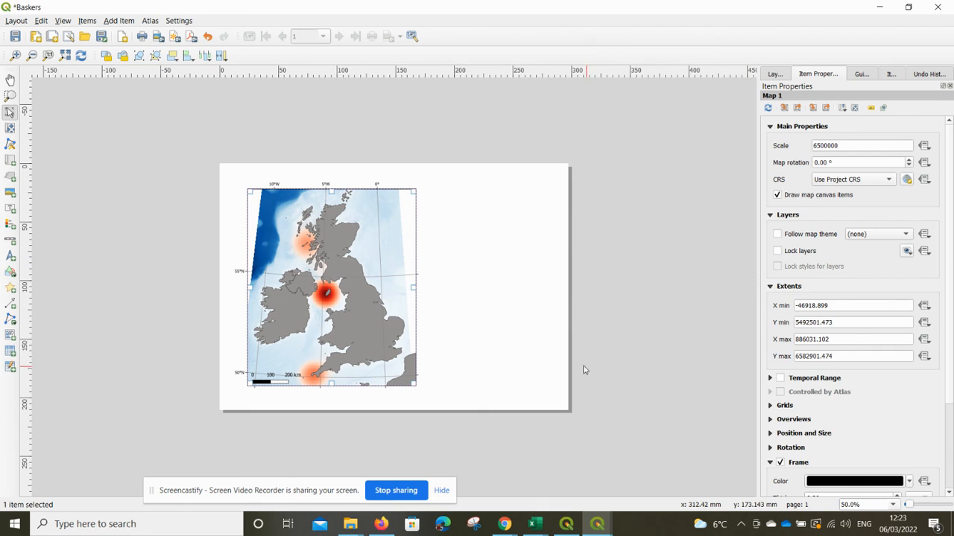
{"action": "left_click", "coordinate": [509, 333]}
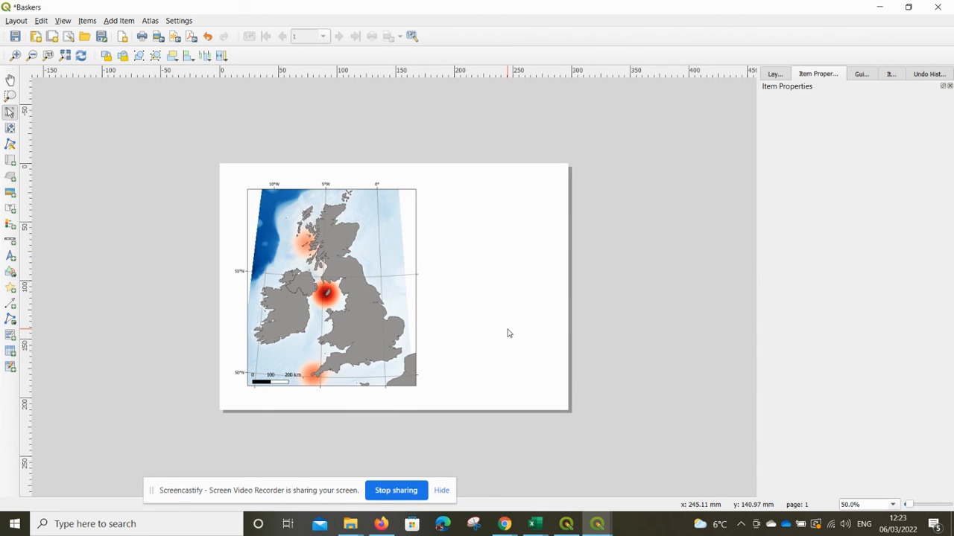
Move the scale bar down to sit just below the map frame.
{"action": "left_click", "coordinate": [276, 381]}
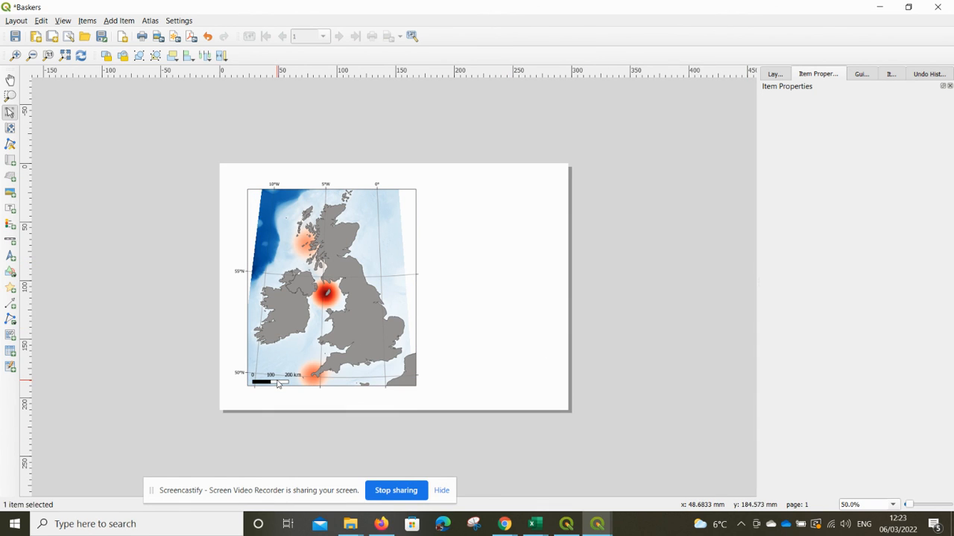
{"action": "left_click_drag", "start_coordinate": [277, 381], "coordinate": [276, 399]}
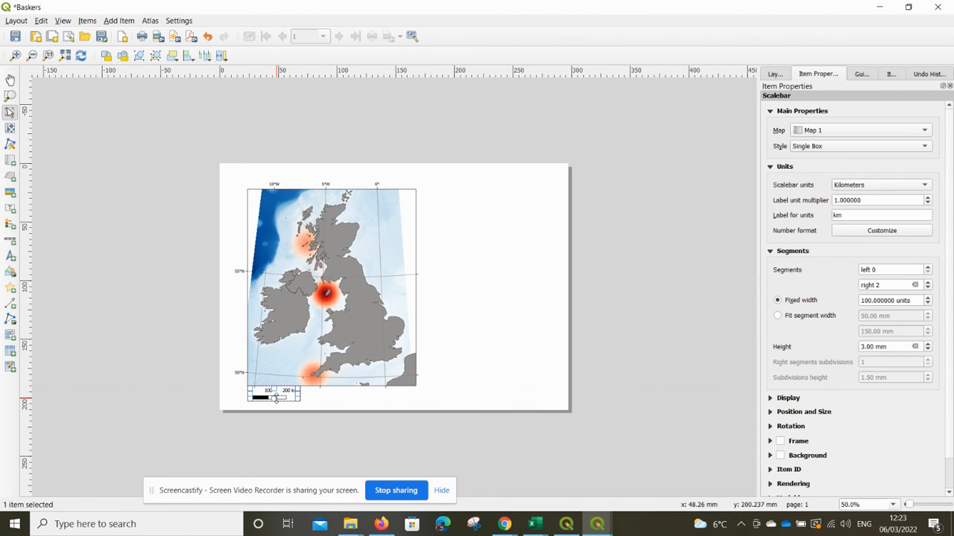
{"action": "left_click", "coordinate": [373, 417]}
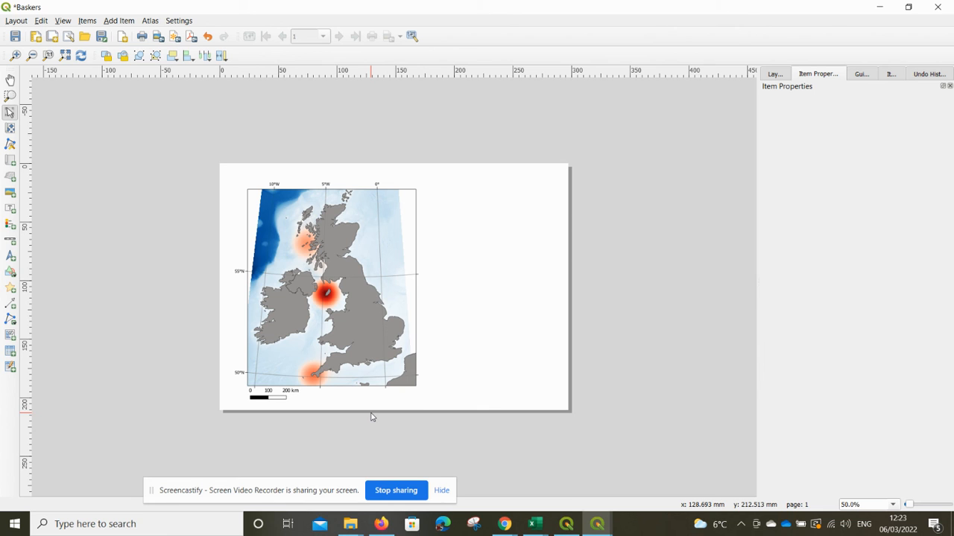
Begin exporting the finished layout.
{"action": "left_click", "coordinate": [18, 21]}
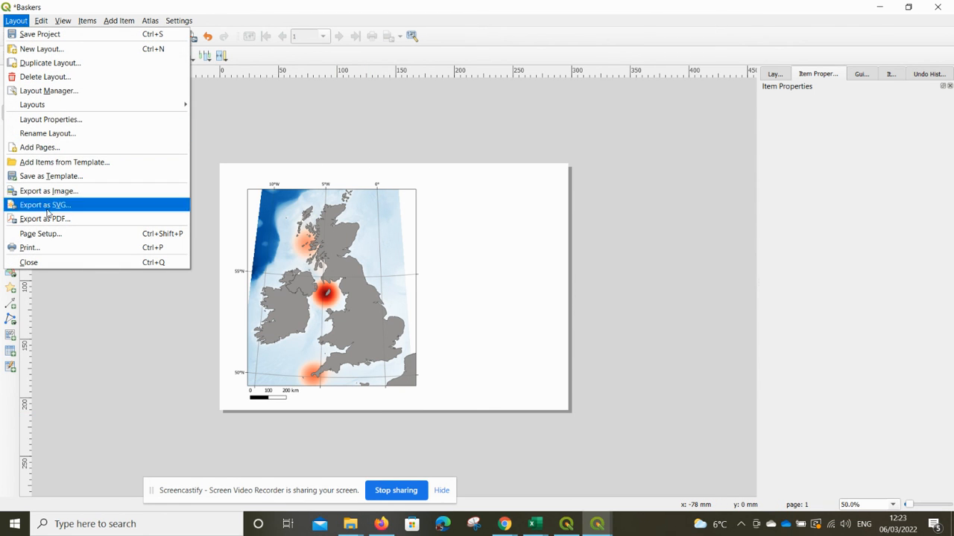